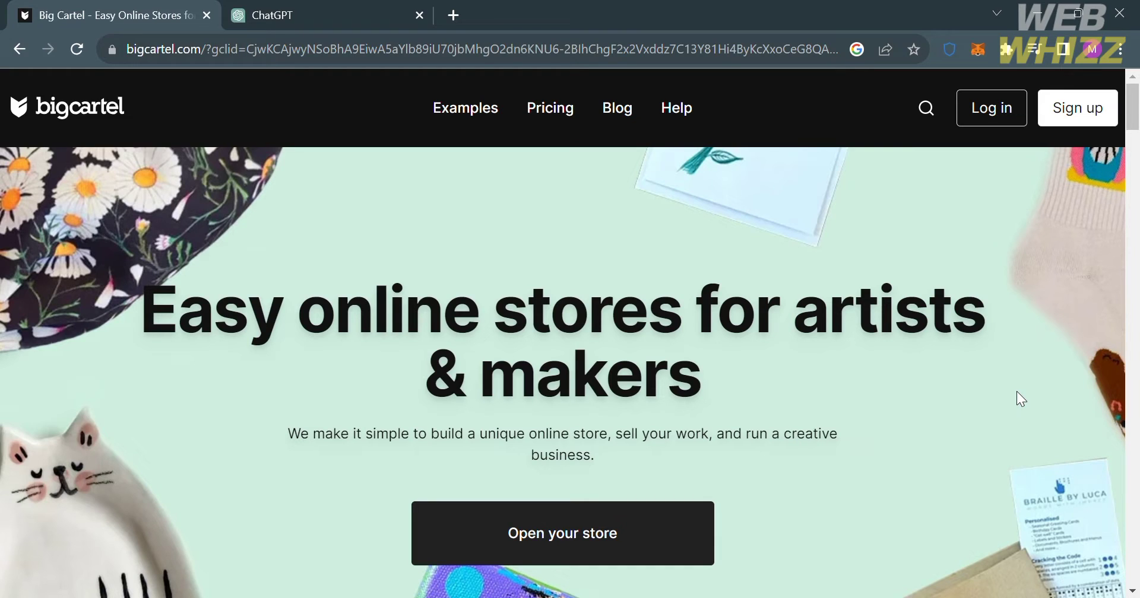
Look through the Big Cartel homepage from the headline through plans, maker examples and shop features to the footer
scroll(1016, 392, down, 4)
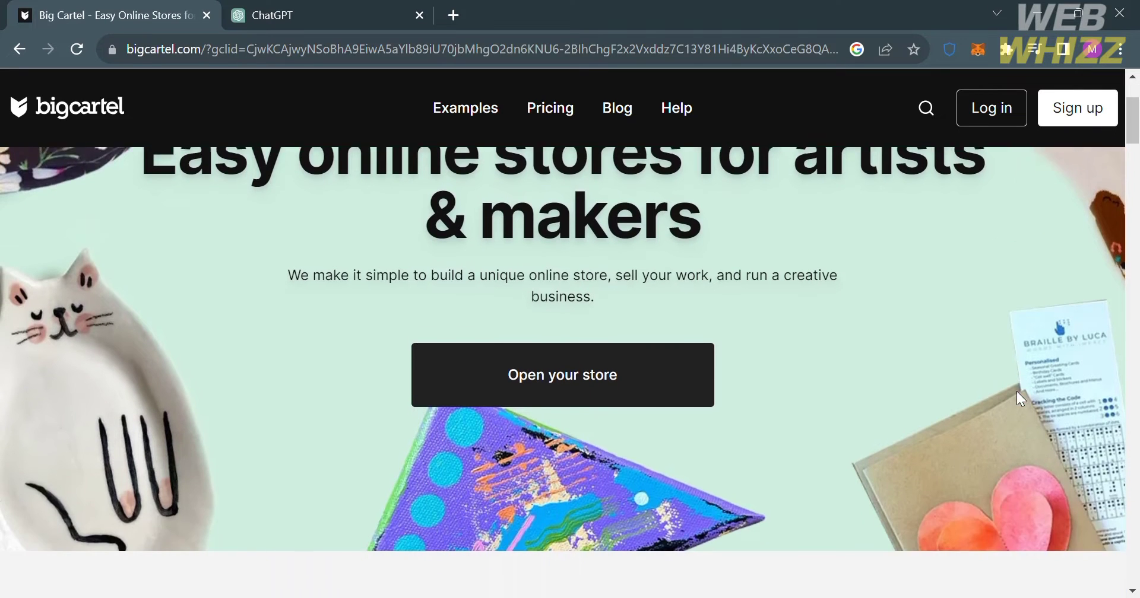
scroll(1017, 392, down, 7)
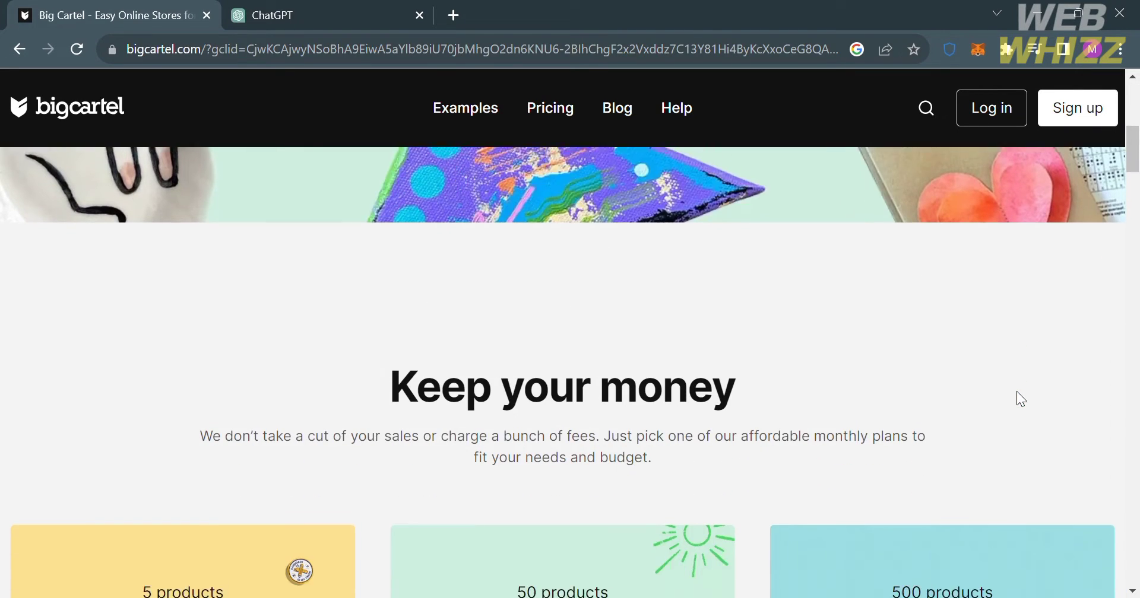
scroll(1024, 401, down, 6)
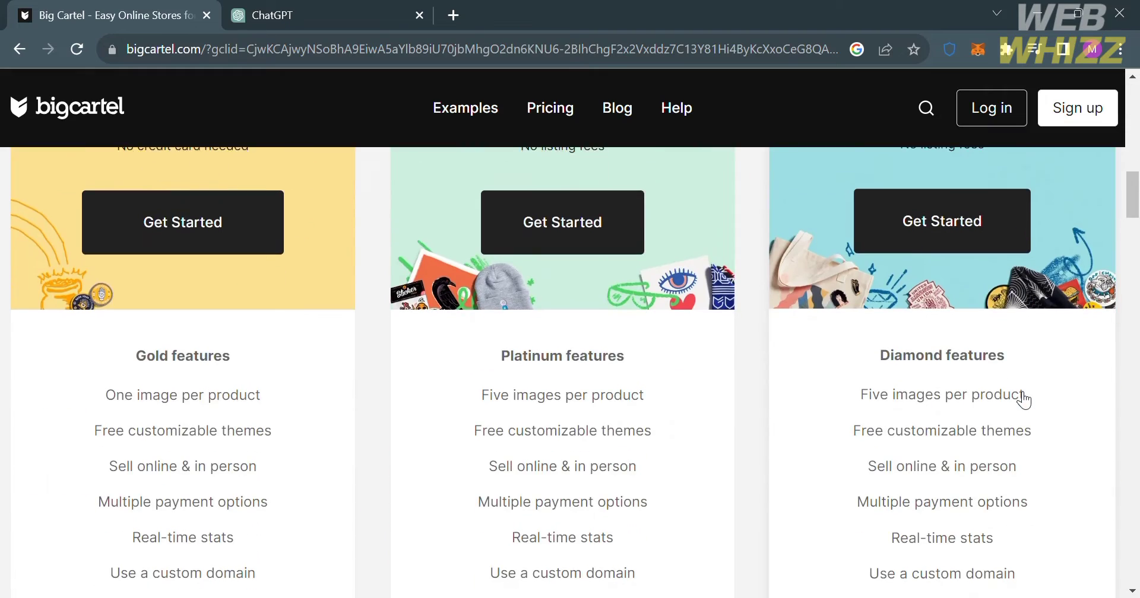
scroll(1025, 401, down, 18)
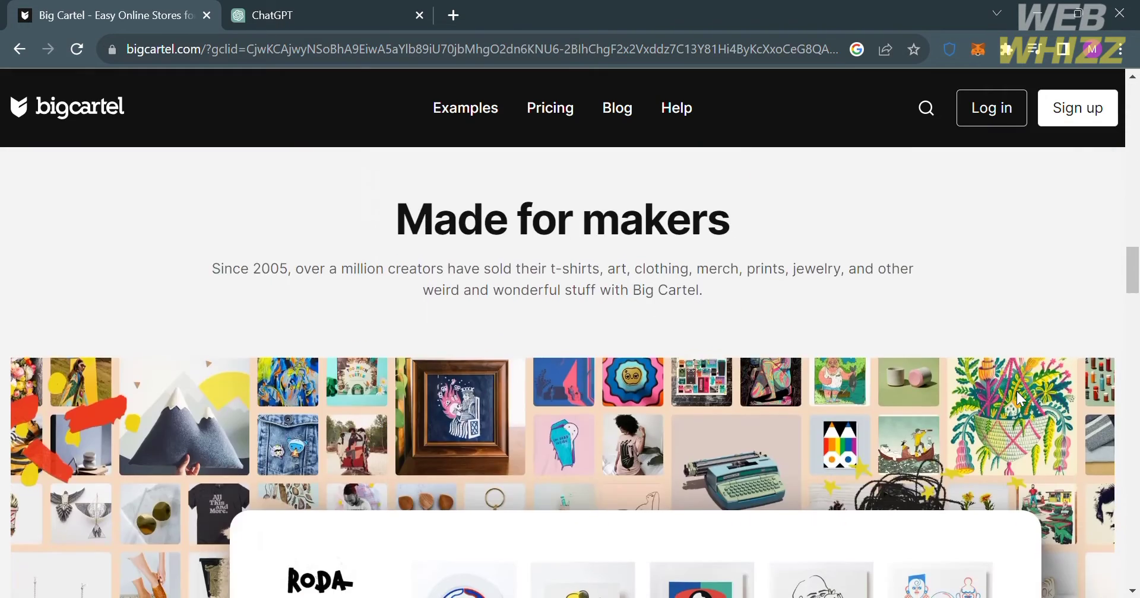
scroll(1016, 391, down, 14)
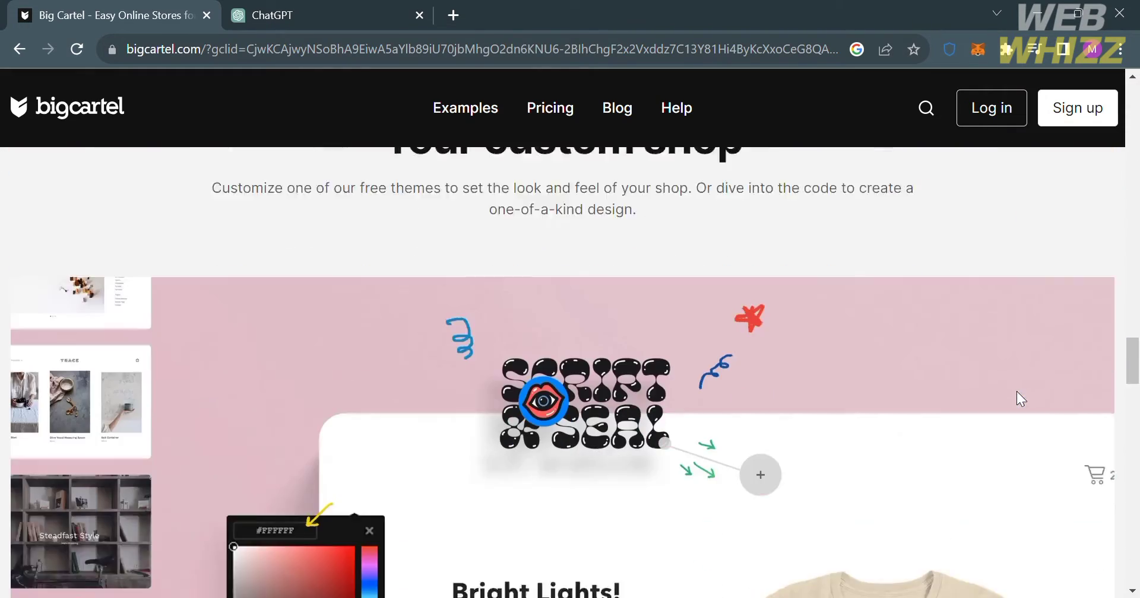
scroll(1017, 392, down, 15)
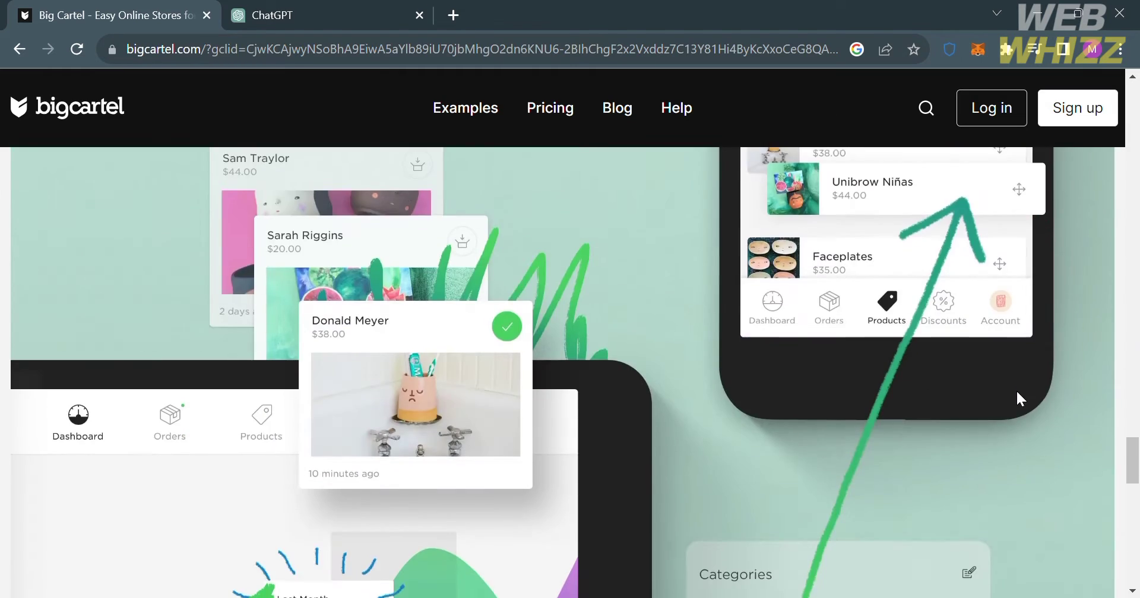
scroll(1017, 392, down, 10)
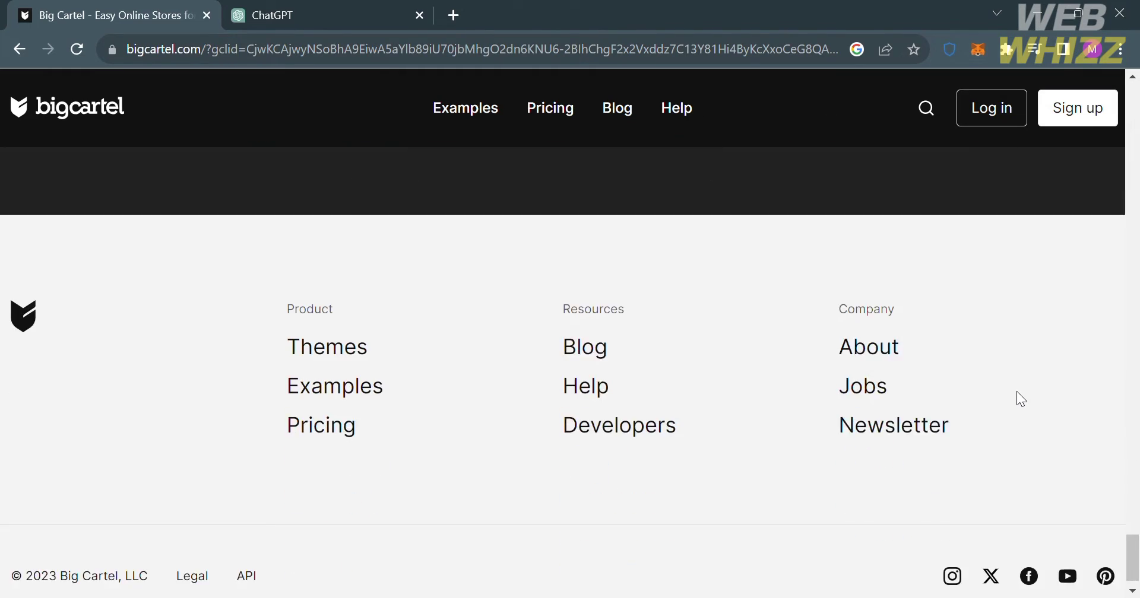
scroll(1017, 399, up, 15)
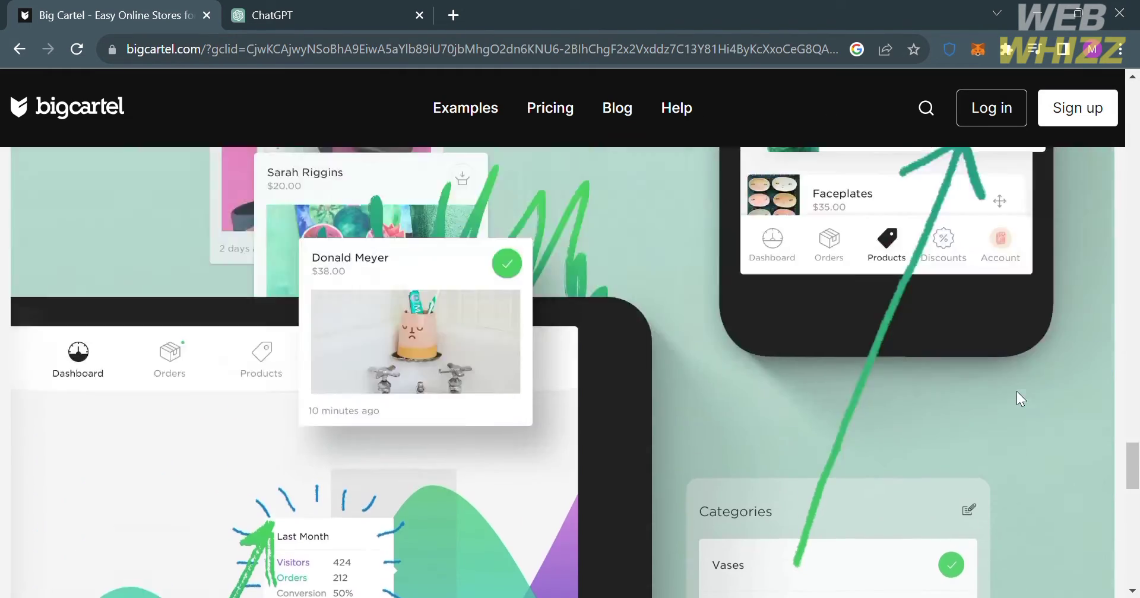
scroll(1016, 391, up, 20)
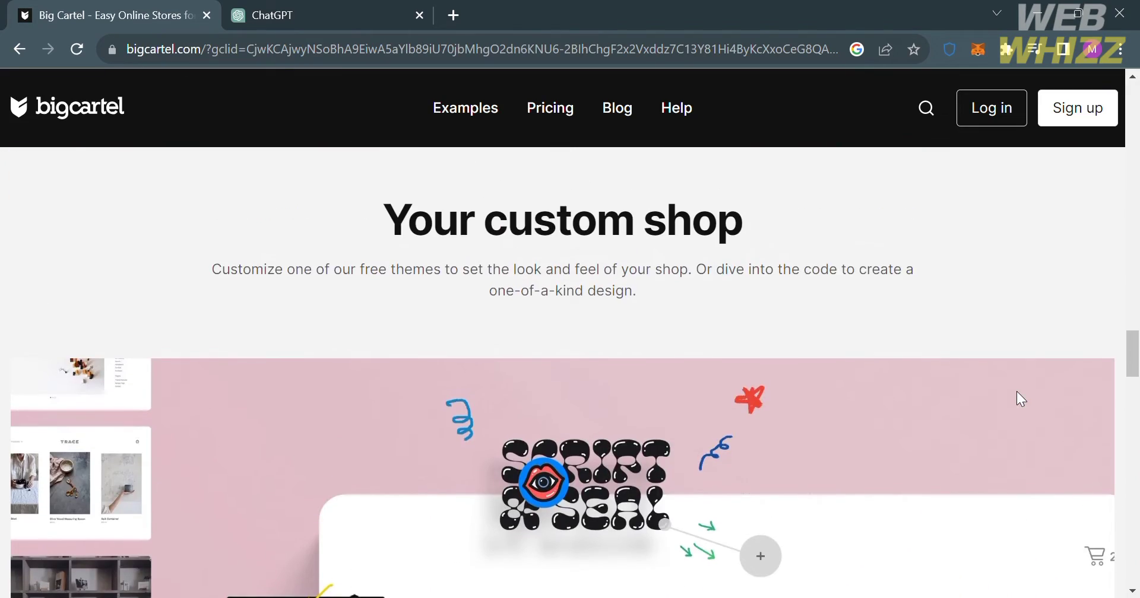
scroll(1016, 392, up, 15)
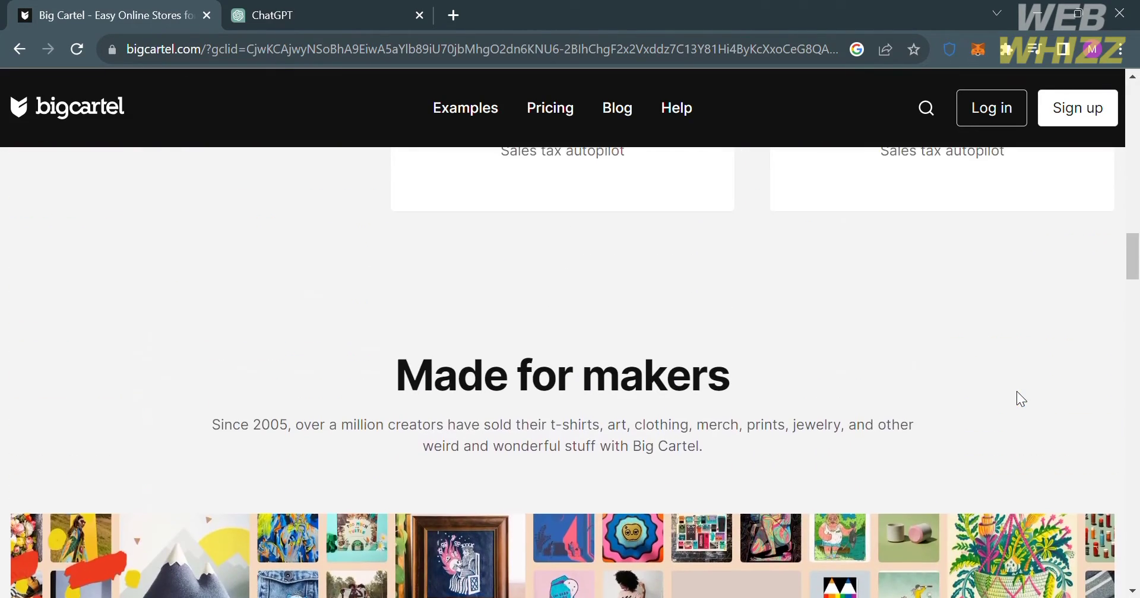
scroll(1021, 399, up, 10)
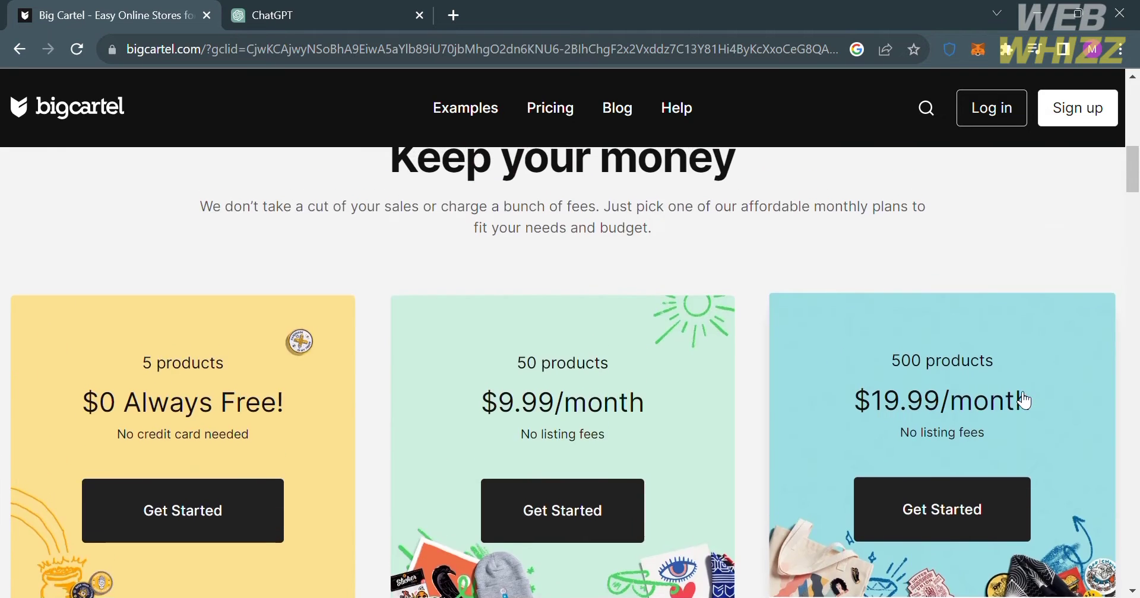
scroll(1016, 391, up, 8)
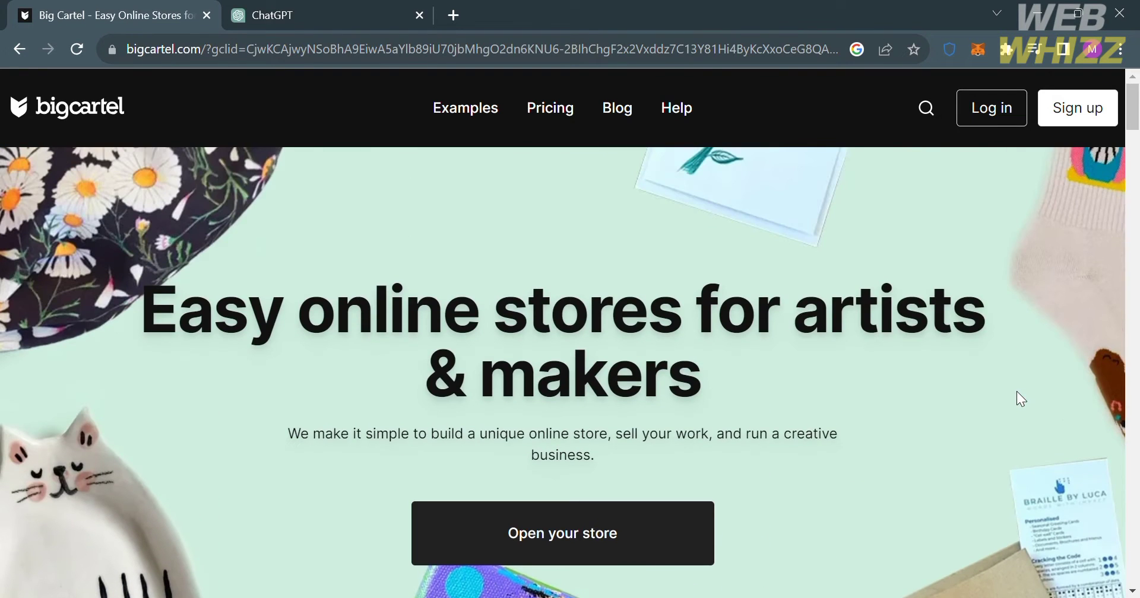
Examine the prices, product limits and feature lists of the Gold, Platinum and Diamond plans on the homepage
scroll(1016, 391, down, 6)
scroll(1017, 393, up, 7)
scroll(801, 429, down, 4)
scroll(801, 429, down, 6)
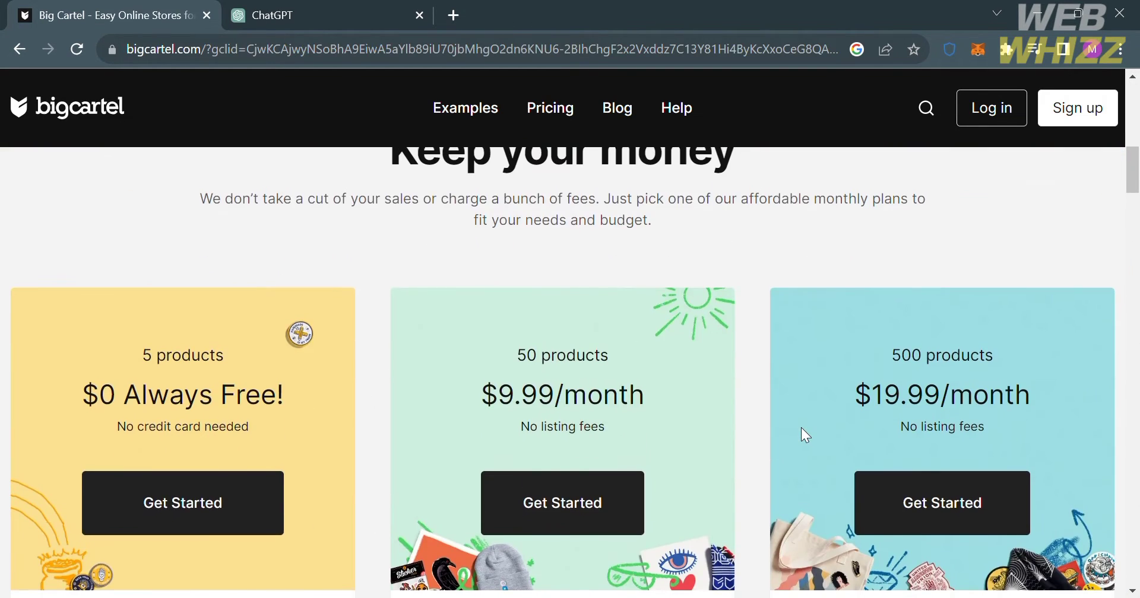
scroll(802, 428, down, 2)
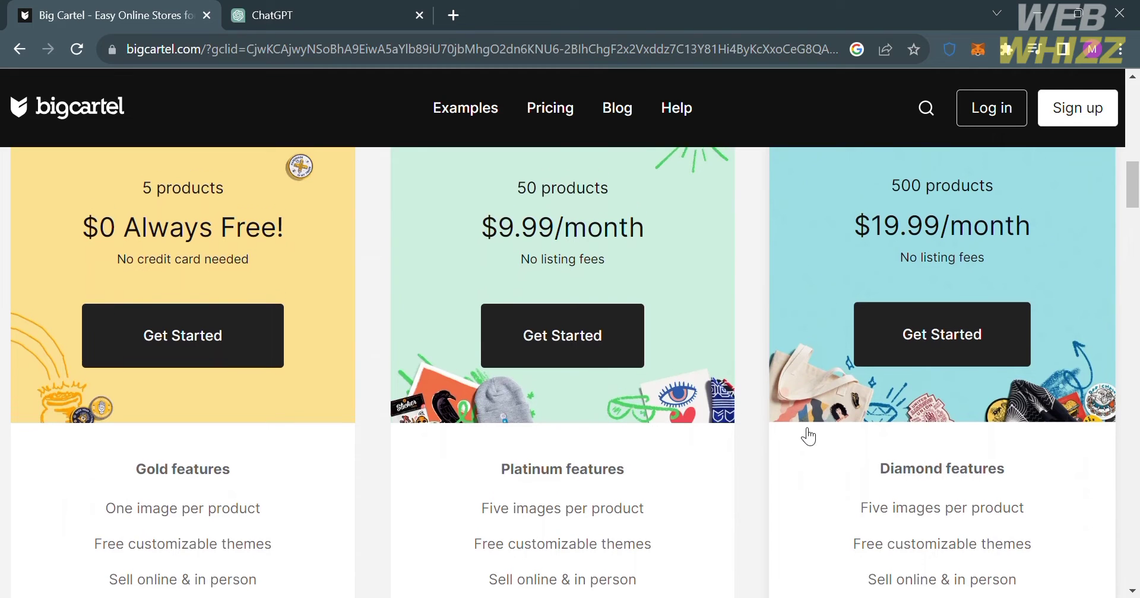
scroll(196, 249, up, 1)
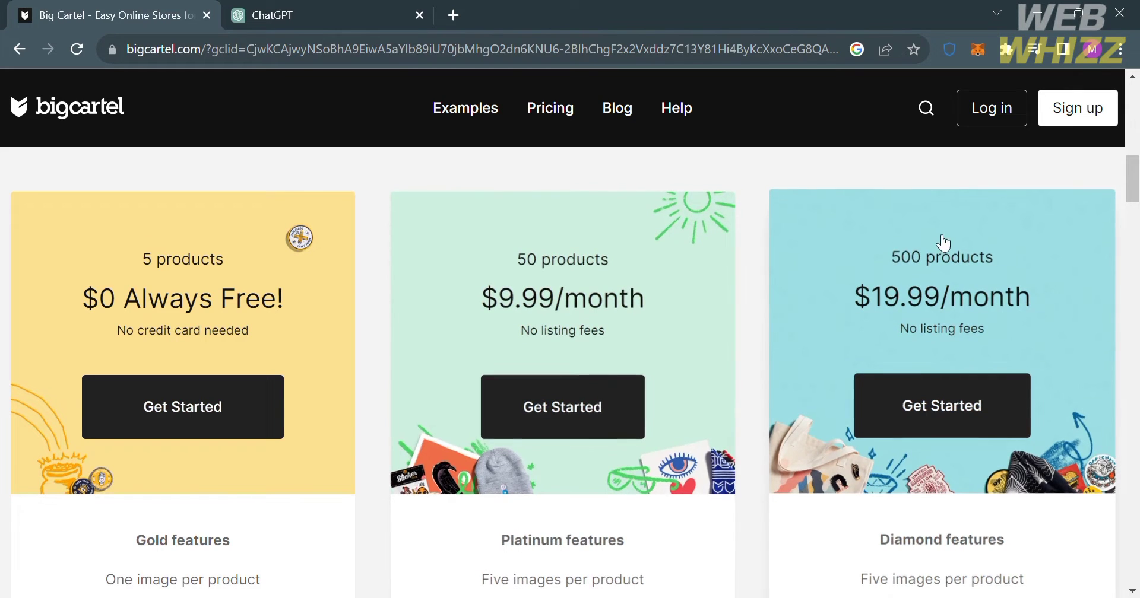
scroll(753, 306, down, 5)
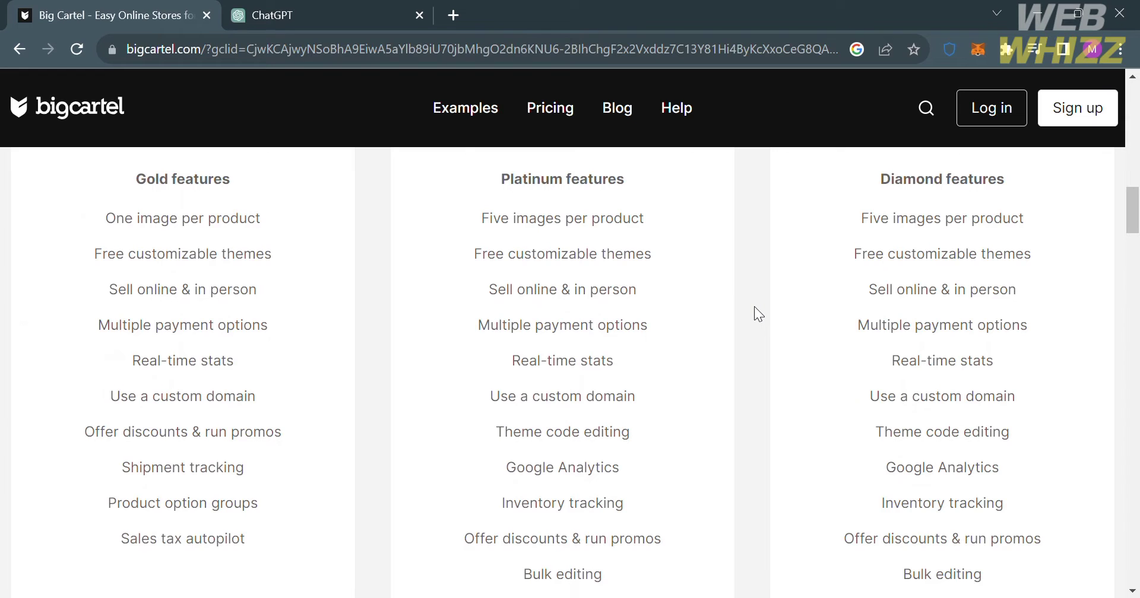
Start signing up for a store and choose the free Gold plan for 5 products
key(Home)
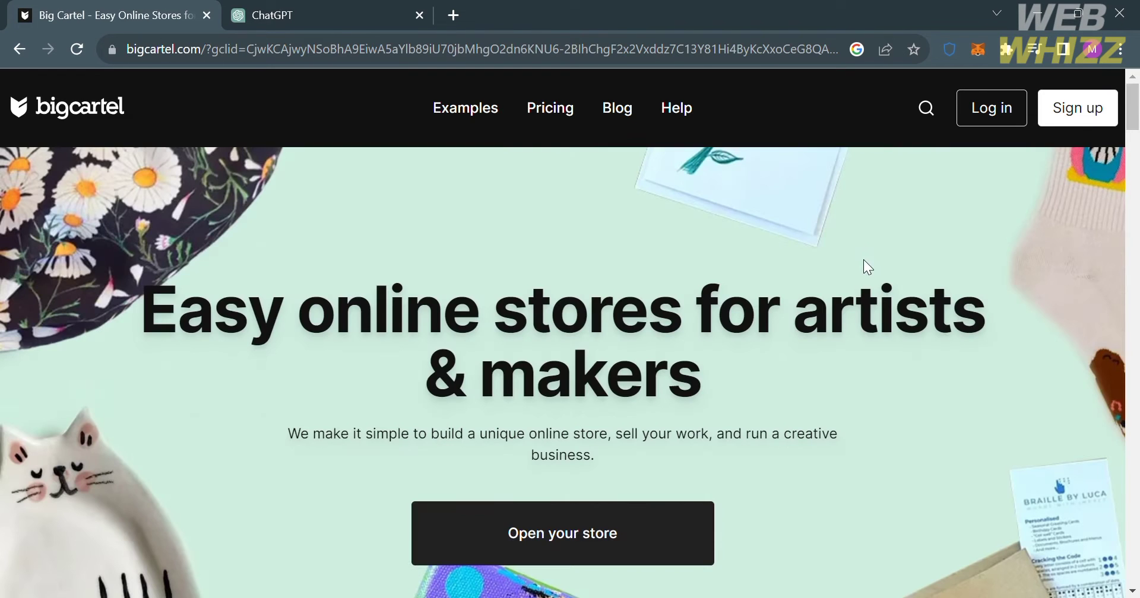
click(1089, 119)
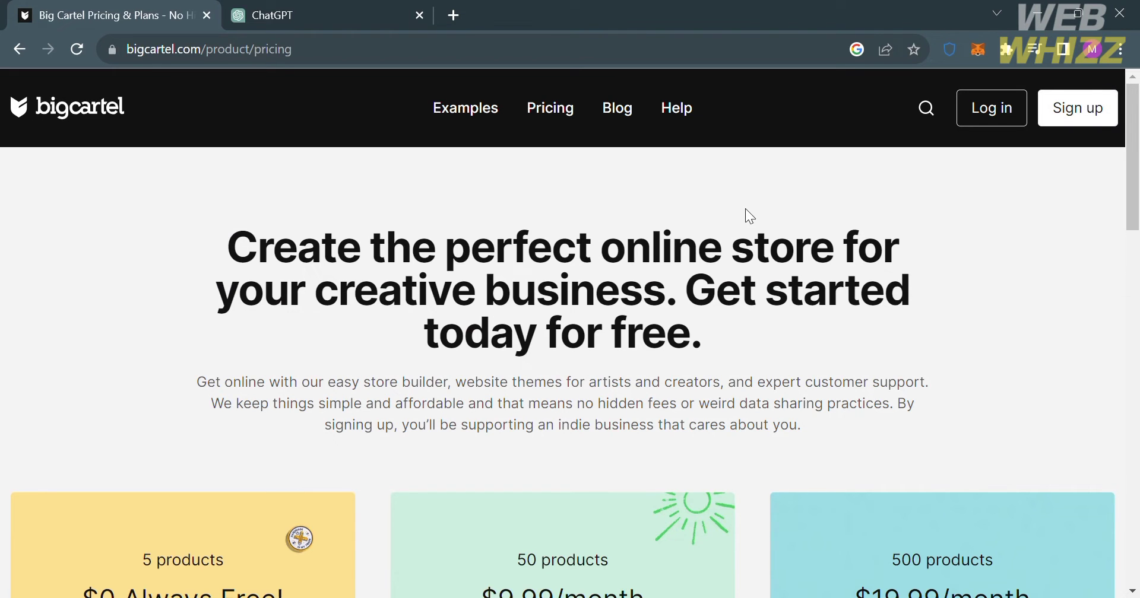
scroll(710, 344, down, 10)
scroll(712, 351, up, 3)
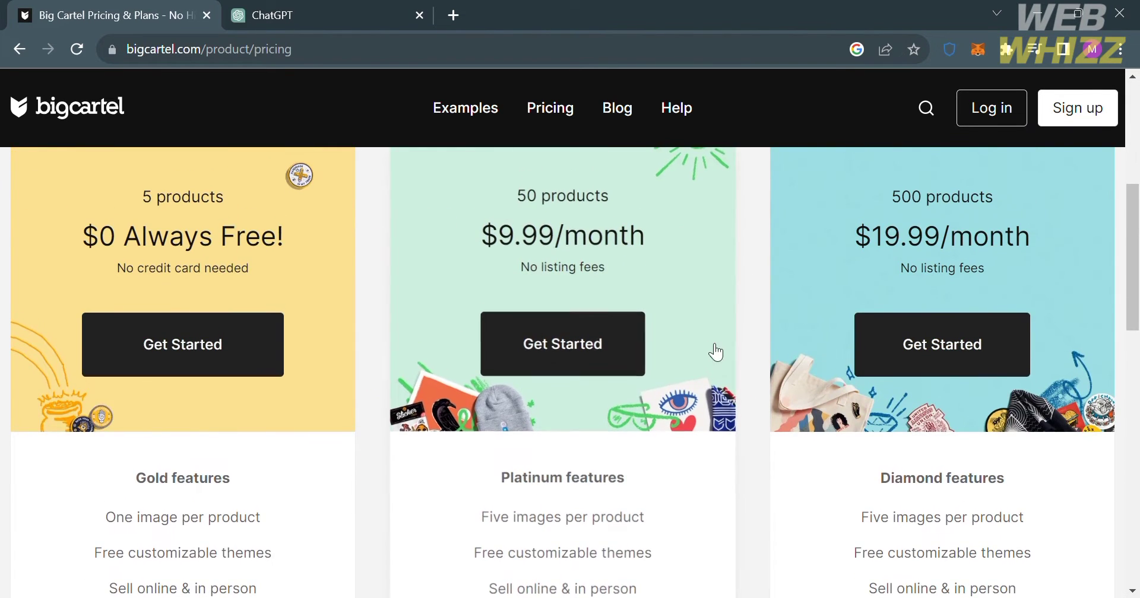
click(237, 329)
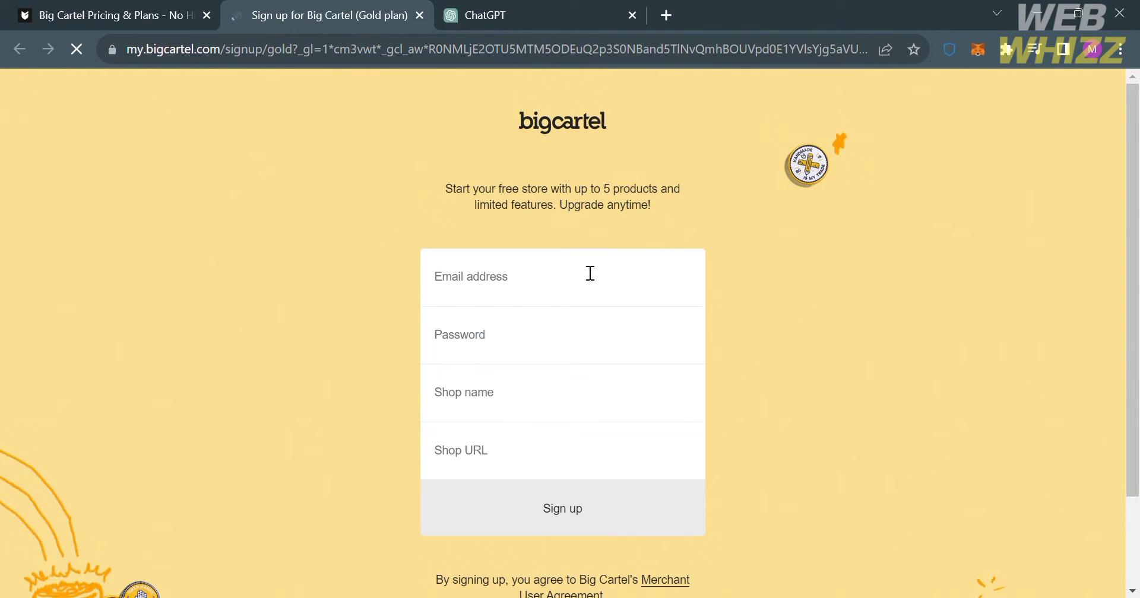
Enter the email address, account password and shop name Webwhizz in the Gold plan form, and submit the sign-up
click(570, 280)
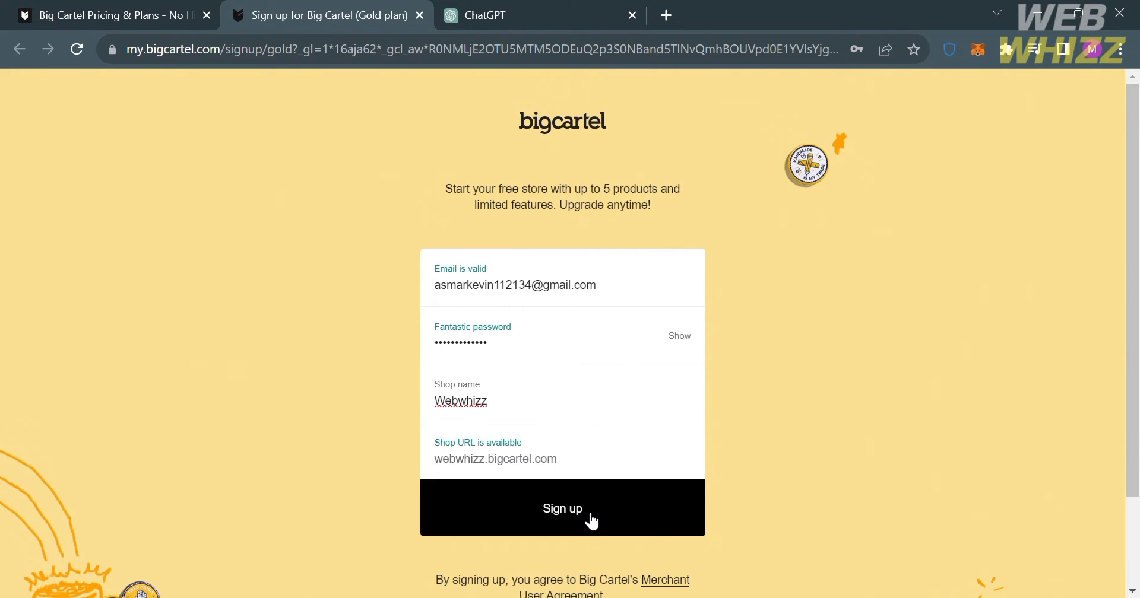
click(592, 522)
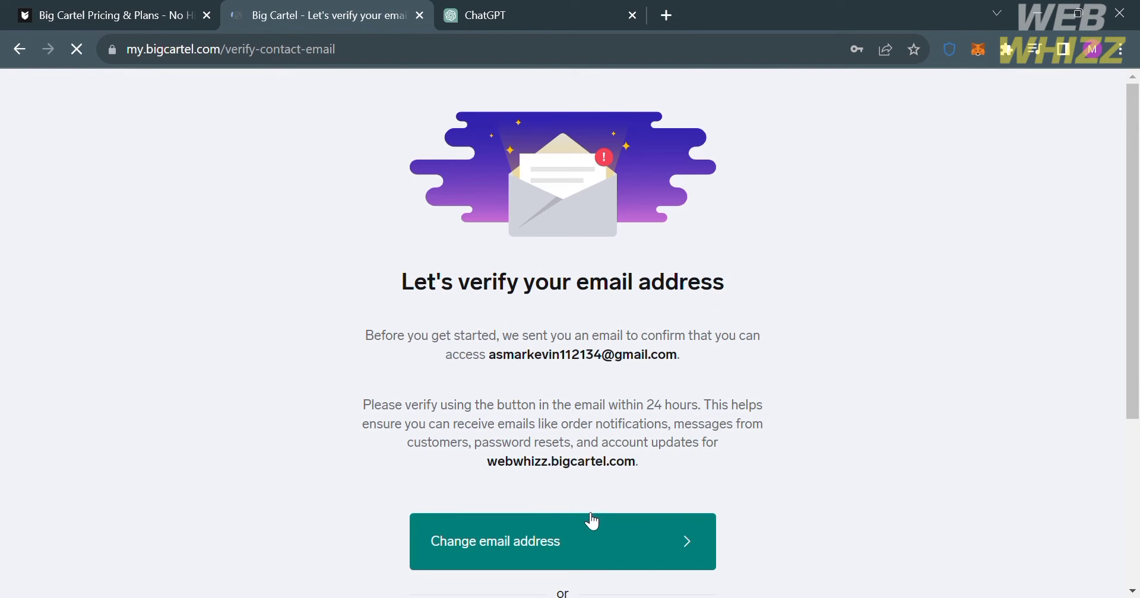
Switch to Gmail, open Big Cartel's verification message and verify the account's email address from it
scroll(591, 521, down, 3)
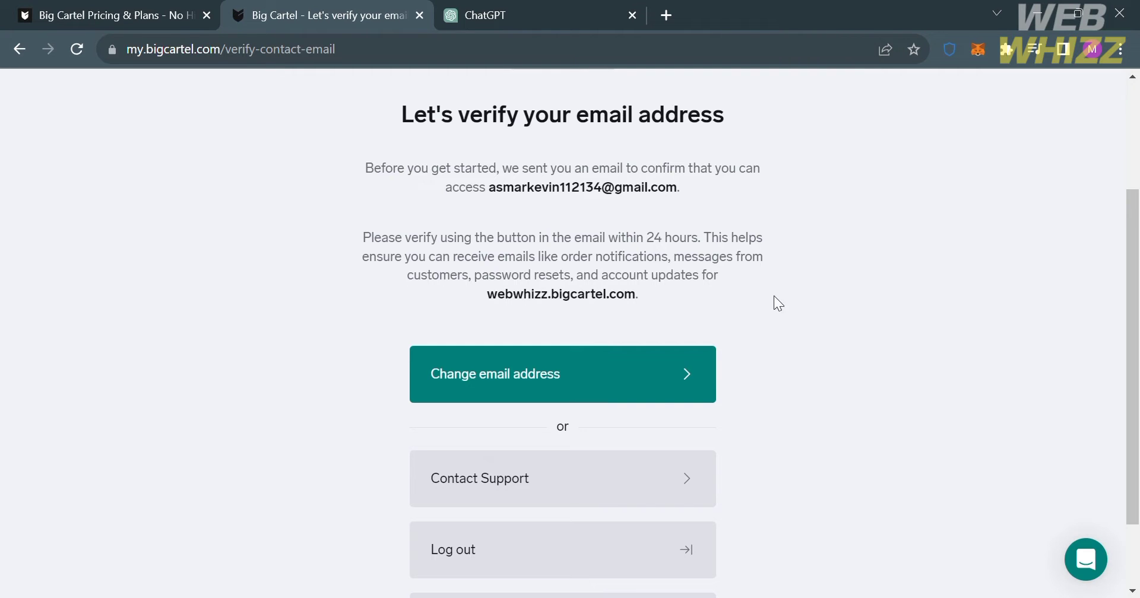
scroll(603, 186, up, 3)
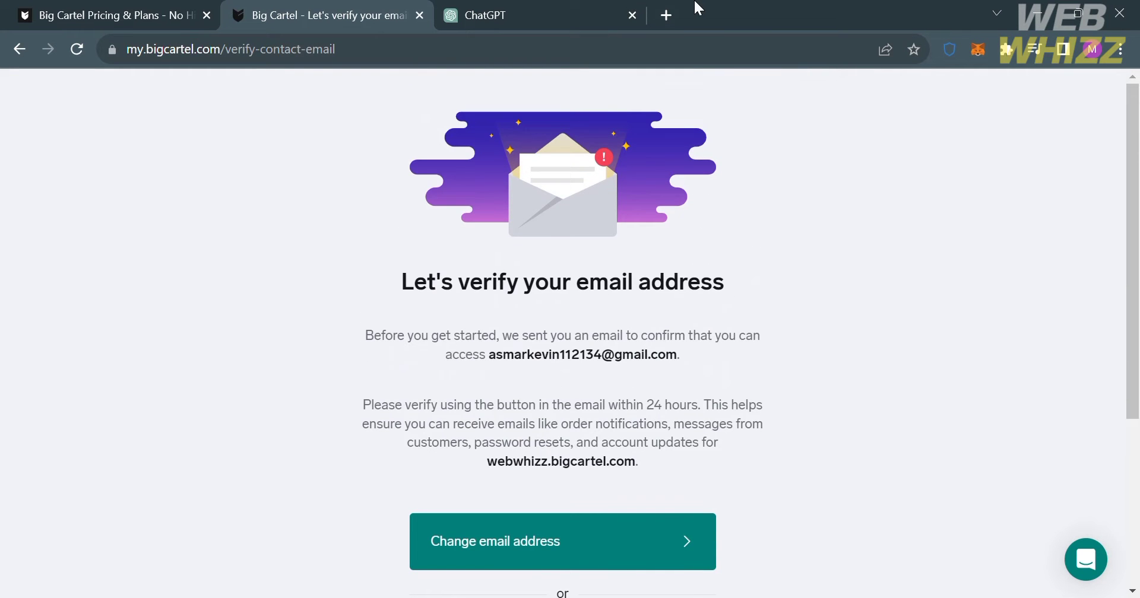
click(665, 16)
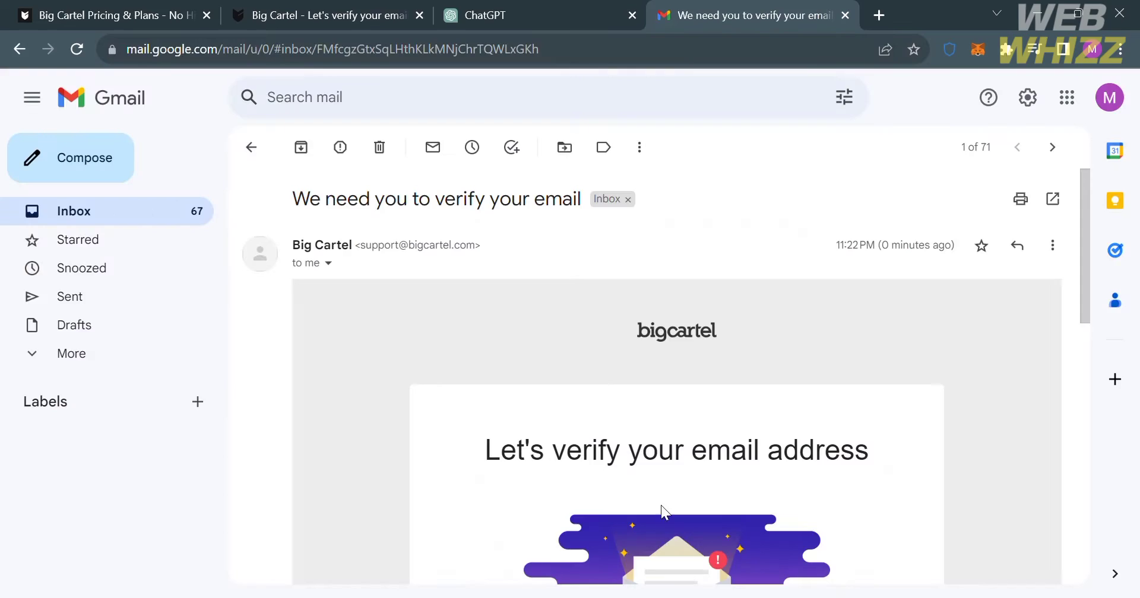
scroll(667, 509, down, 4)
scroll(667, 509, up, 6)
scroll(663, 501, down, 7)
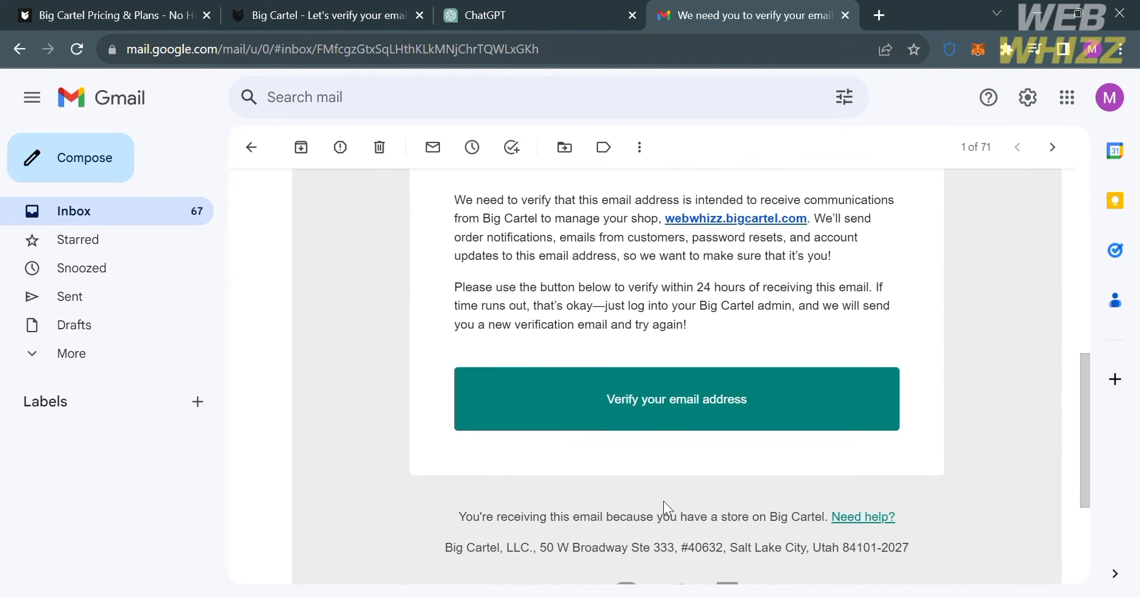
click(714, 427)
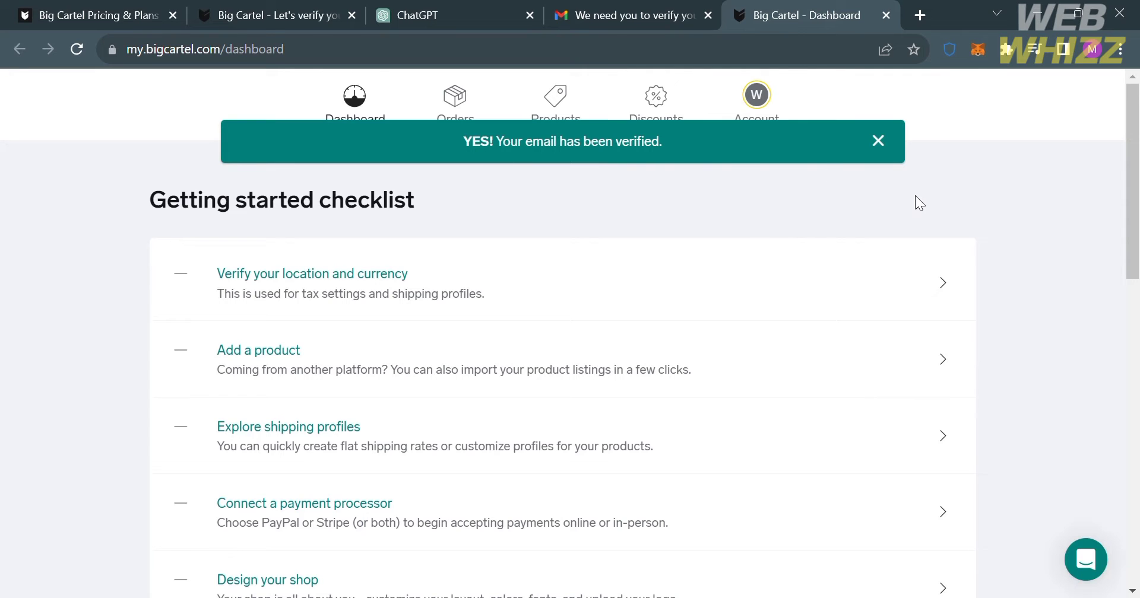
Dismiss the verification notice on the Big Cartel dashboard and close the Gmail page
click(878, 141)
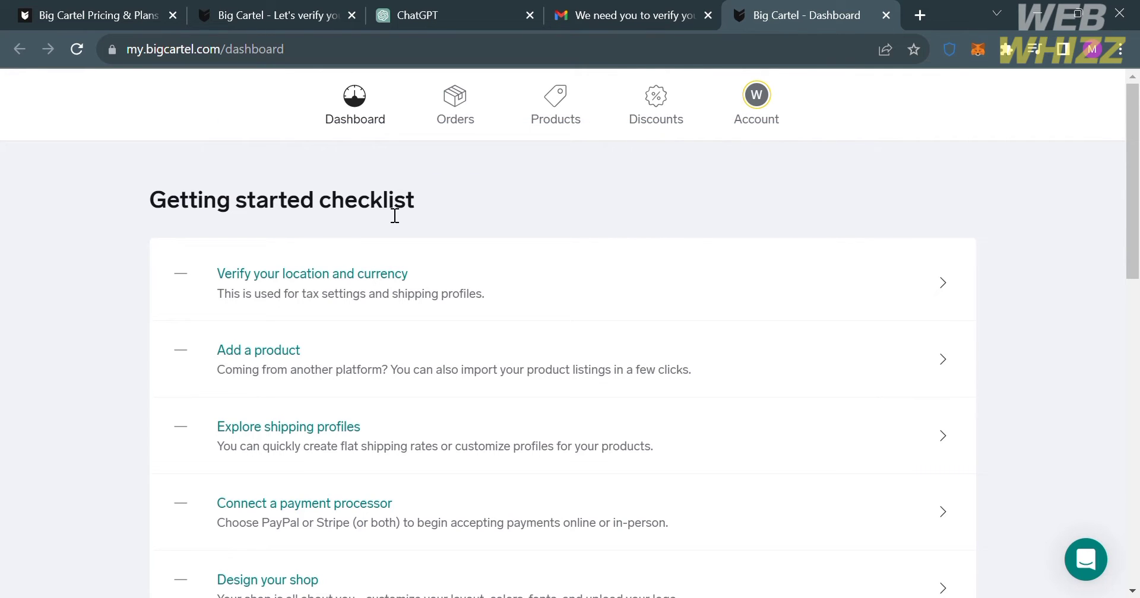
scroll(655, 338, down, 2)
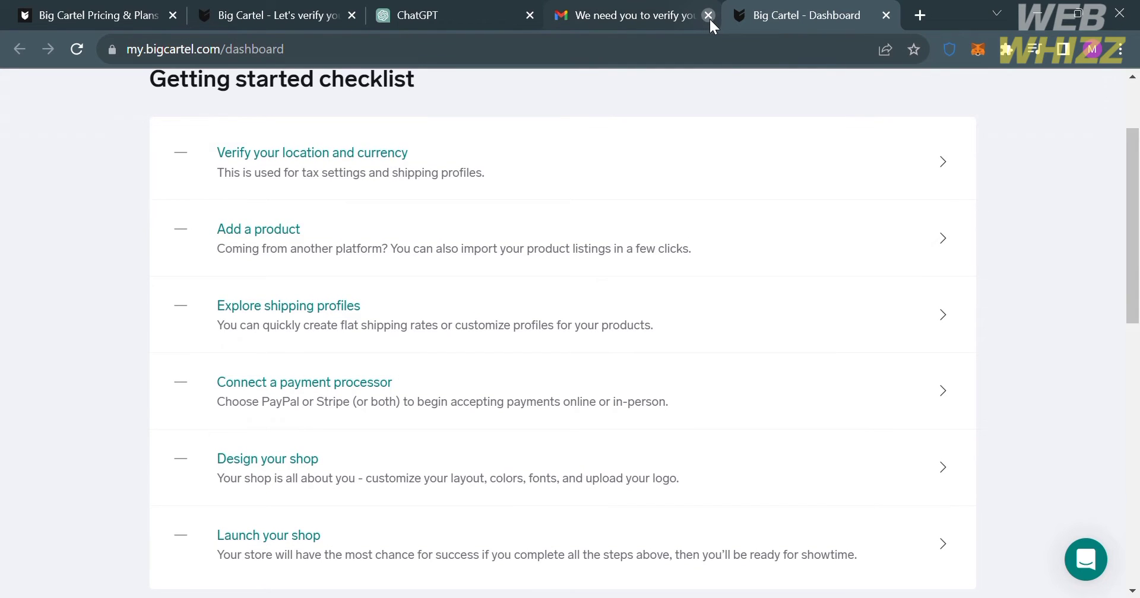
click(705, 18)
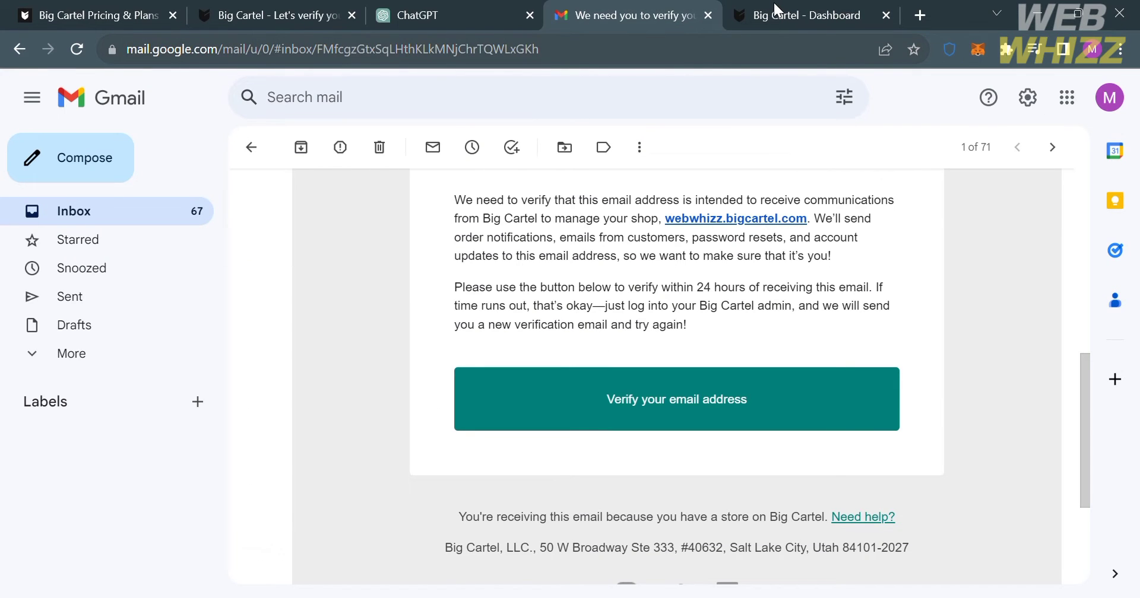
key(ctrl+w)
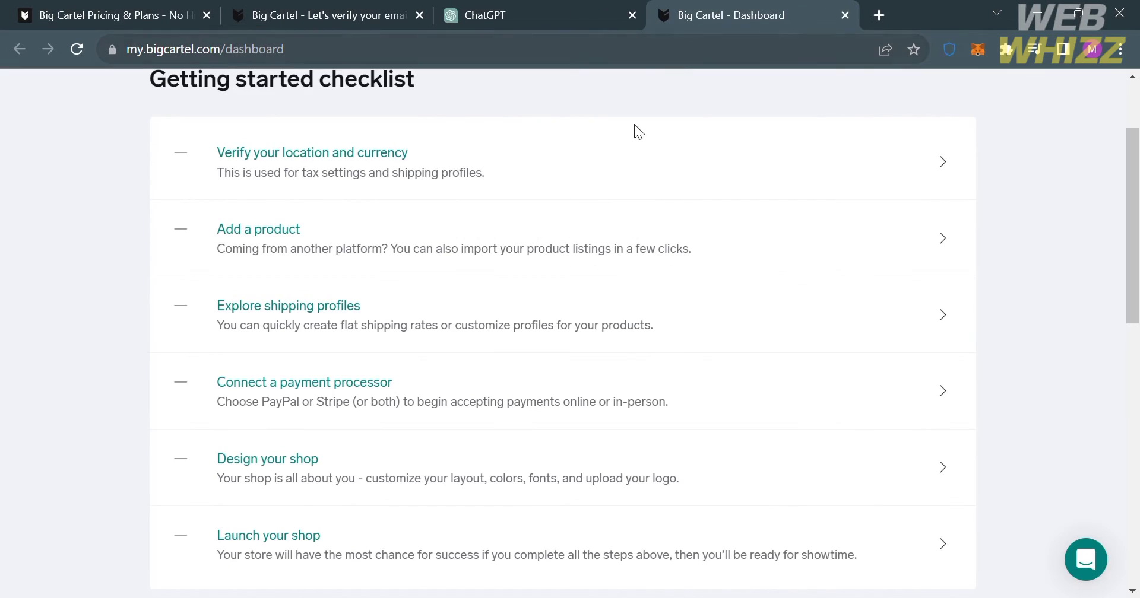
Open the location and currency item in the getting started checklist and return to the dashboard
scroll(472, 310, up, 1)
scroll(477, 312, down, 1)
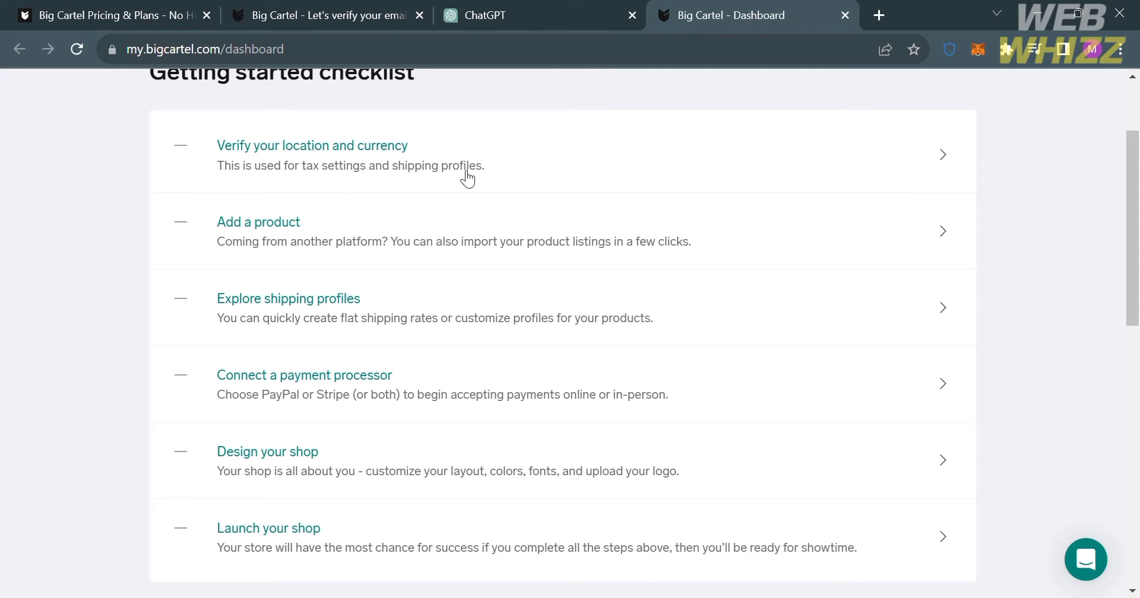
key(alt+Left)
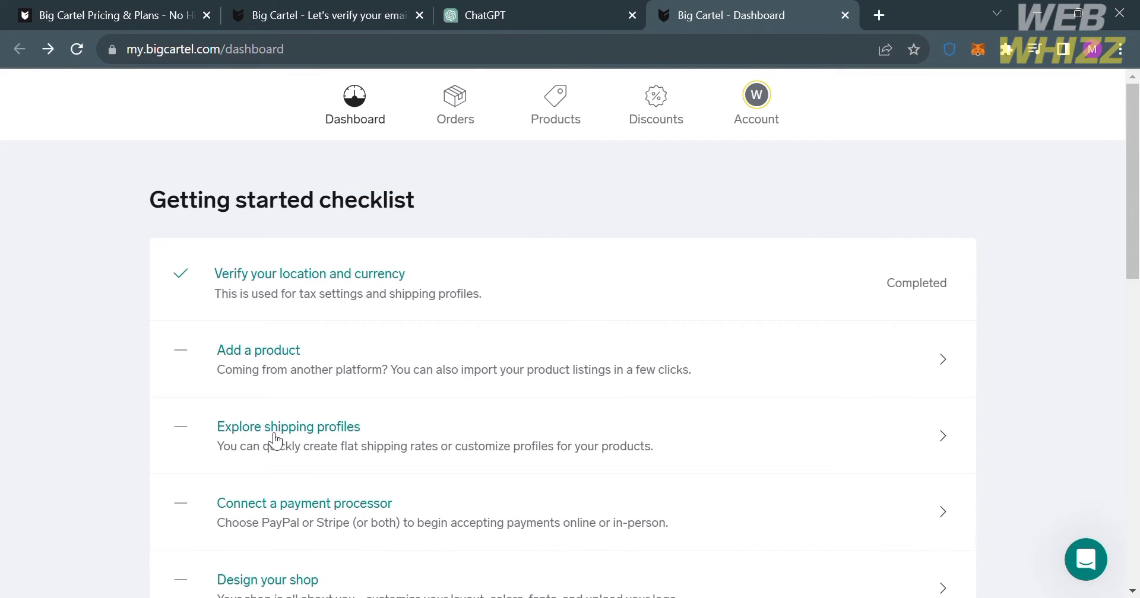
Review the remaining getting started checklist items and the shop statistics section of the dashboard
scroll(274, 441, down, 3)
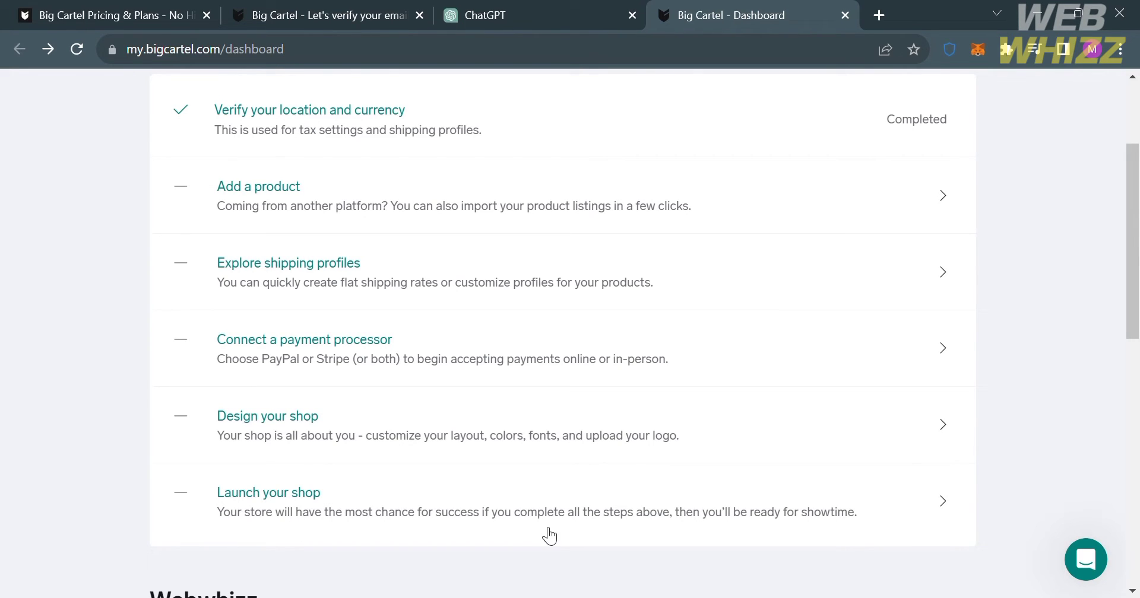
scroll(676, 476, down, 1)
scroll(676, 477, down, 2)
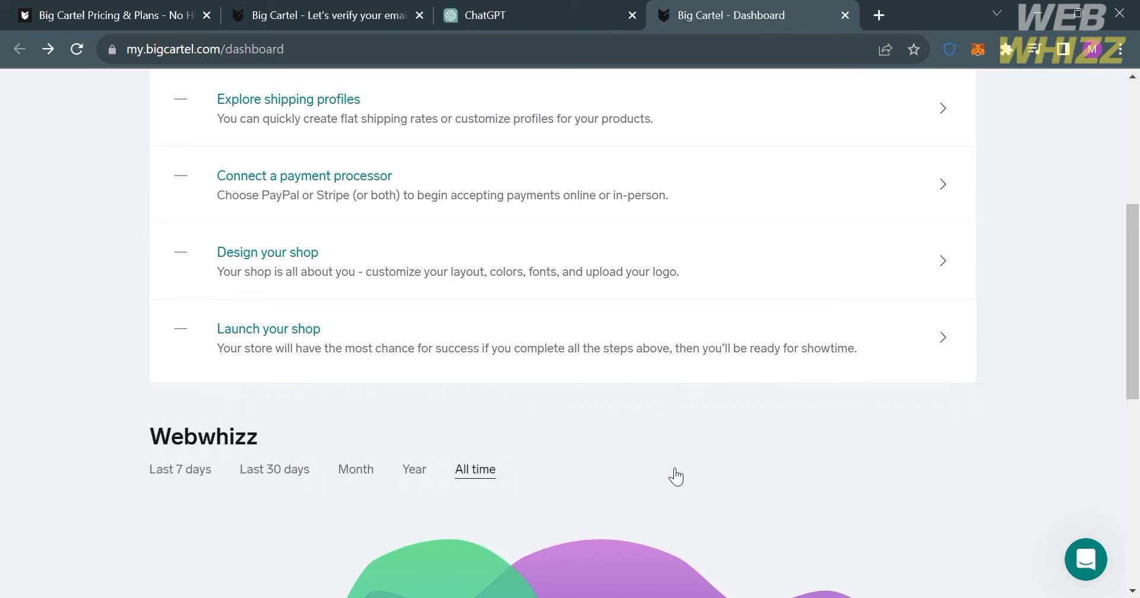
Examine the visitors, orders, conversion and revenue figures in the dashboard's shop statistics, then return to the checklist
scroll(676, 477, down, 5)
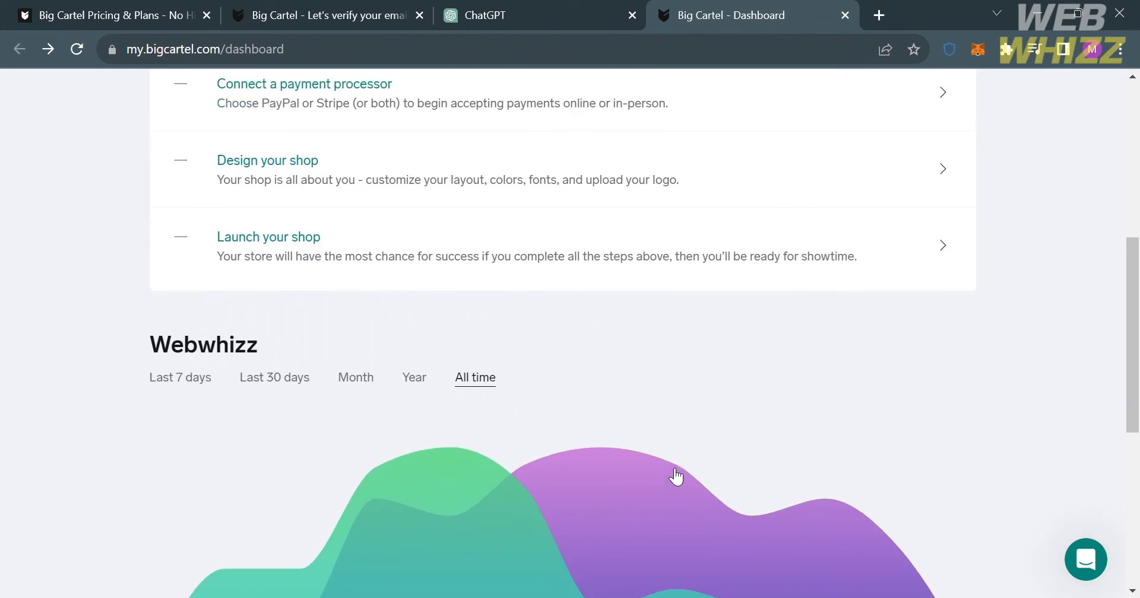
scroll(668, 467, down, 3)
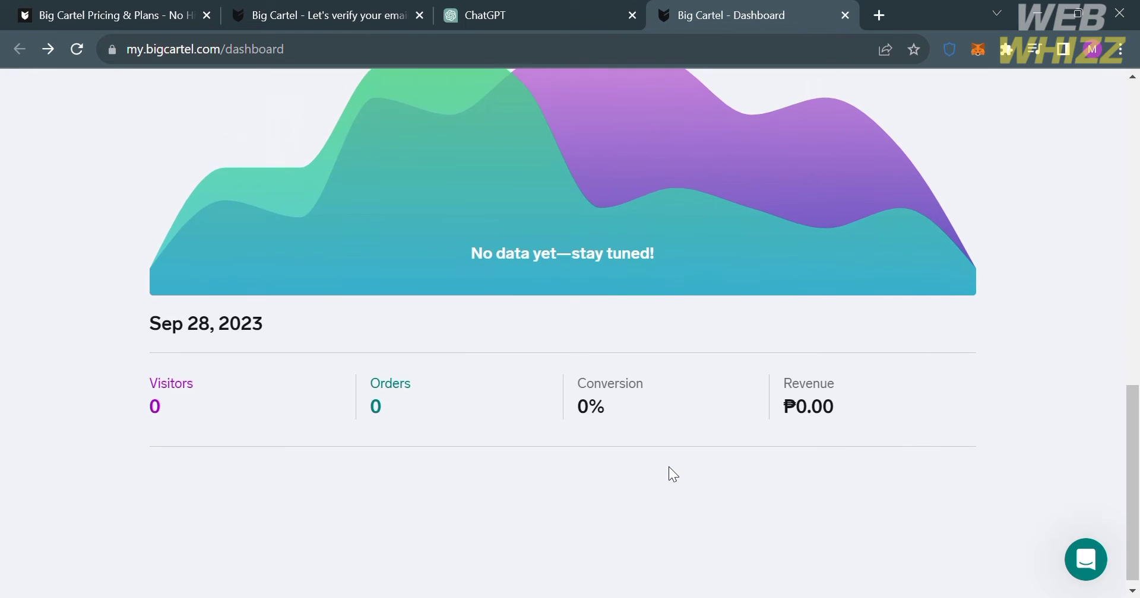
scroll(669, 467, up, 2)
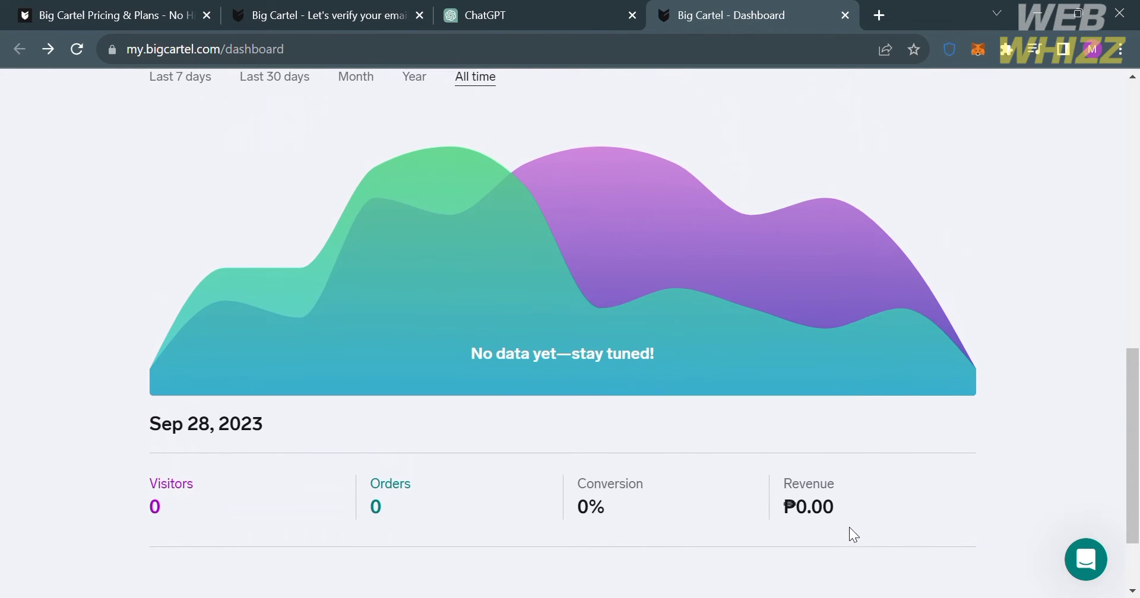
scroll(849, 531, up, 10)
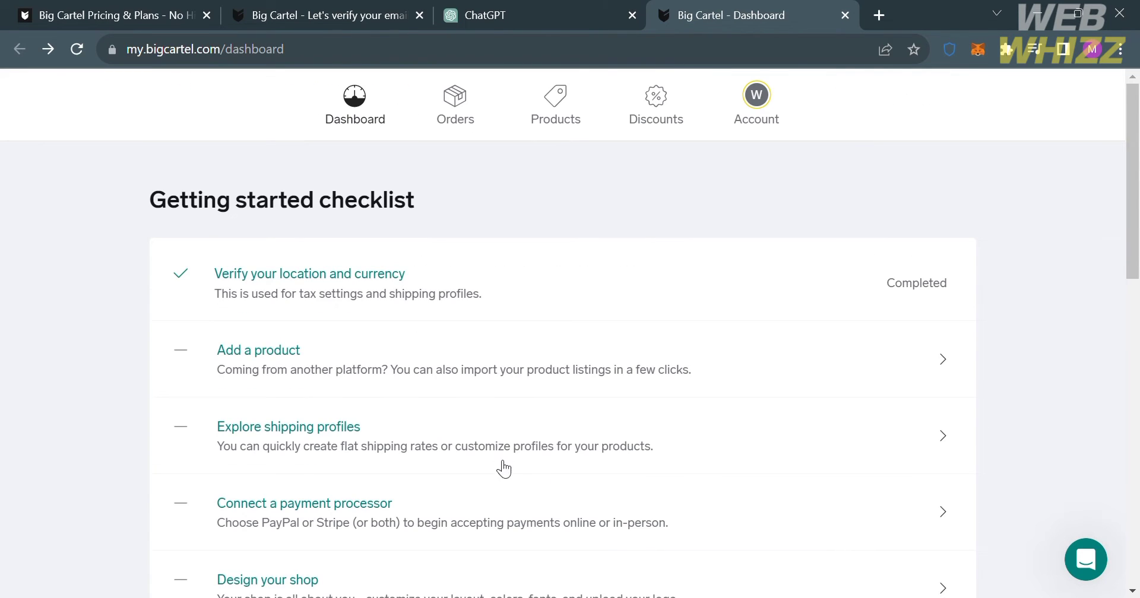
Look through the shop's Orders, Products and Discounts pages one after another
click(459, 102)
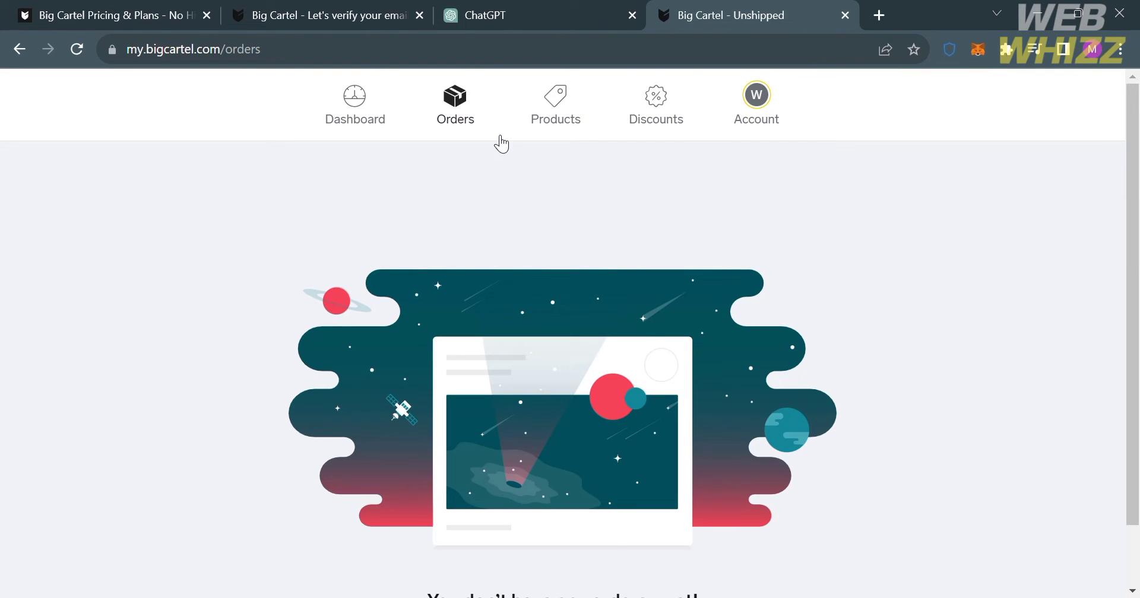
scroll(613, 546, down, 1)
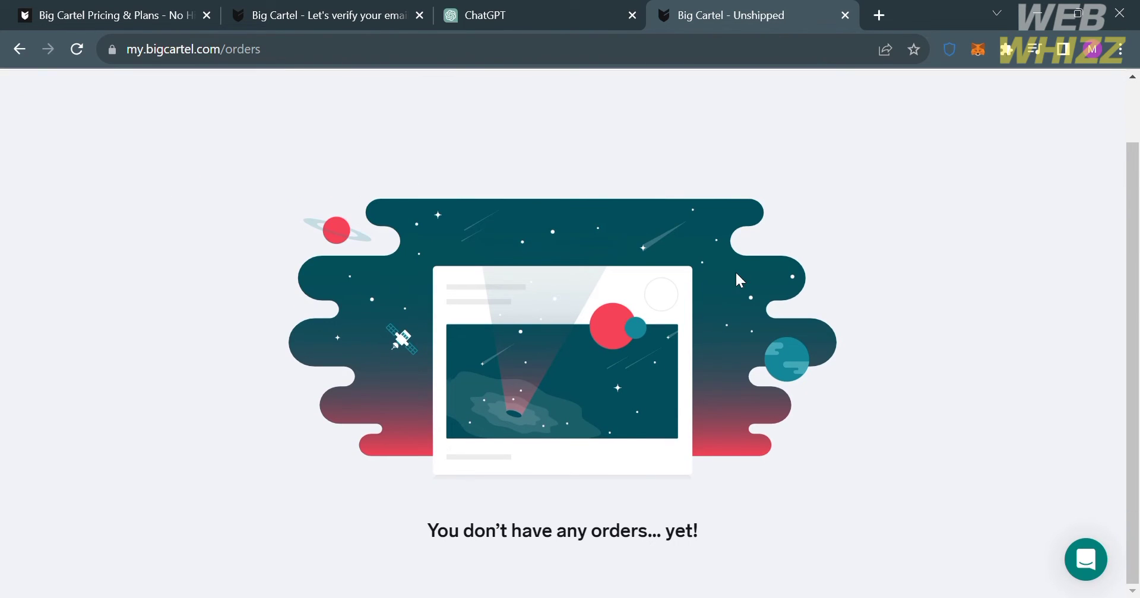
scroll(736, 279, up, 1)
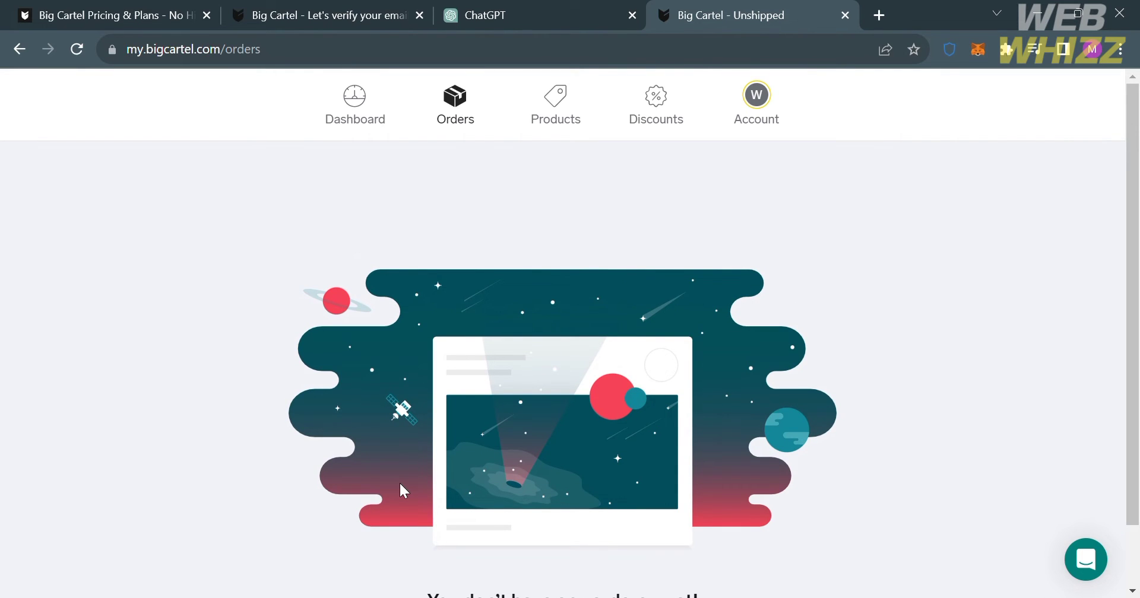
click(569, 95)
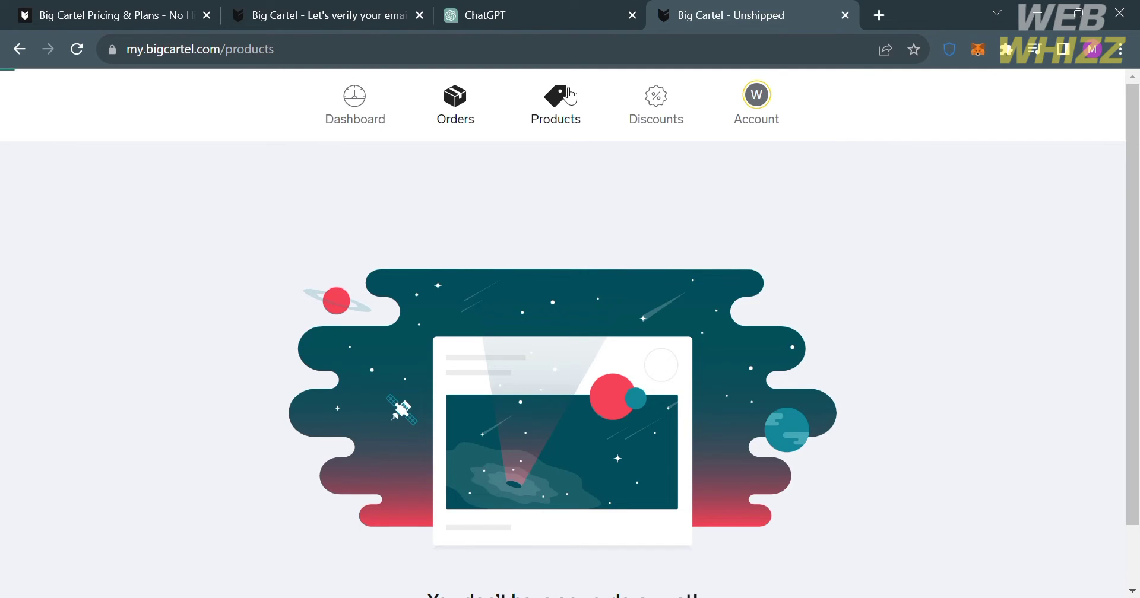
scroll(674, 383, down, 2)
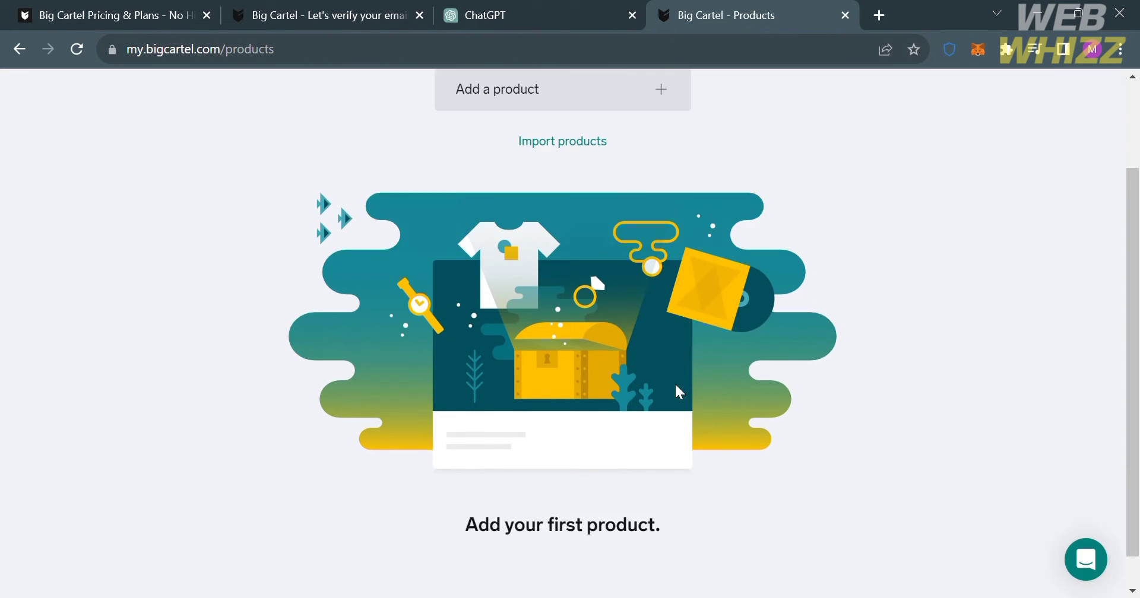
scroll(675, 383, up, 2)
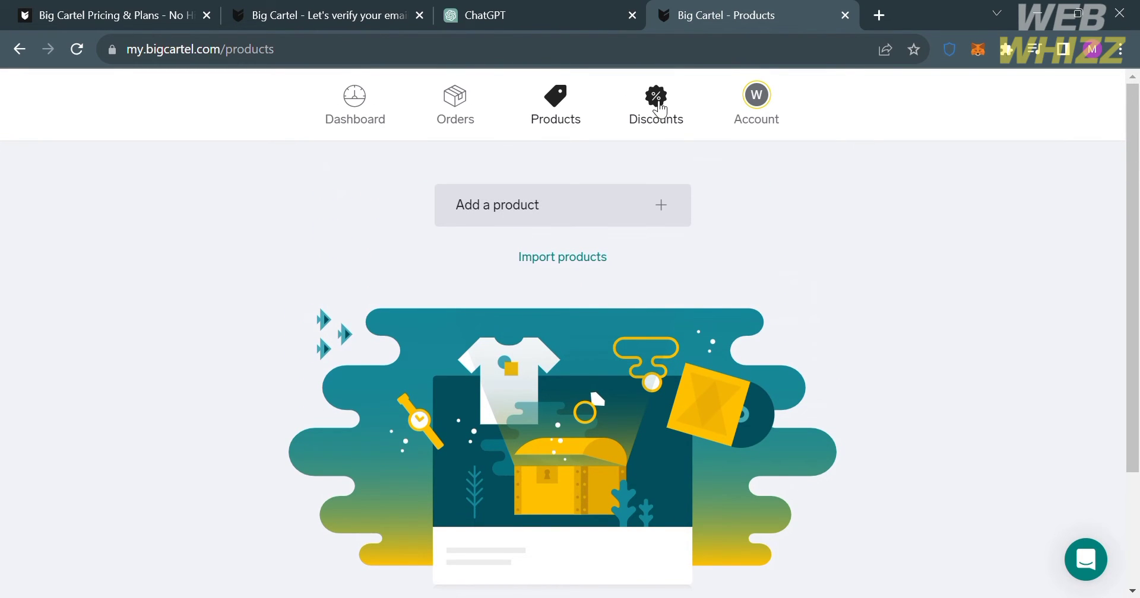
click(660, 111)
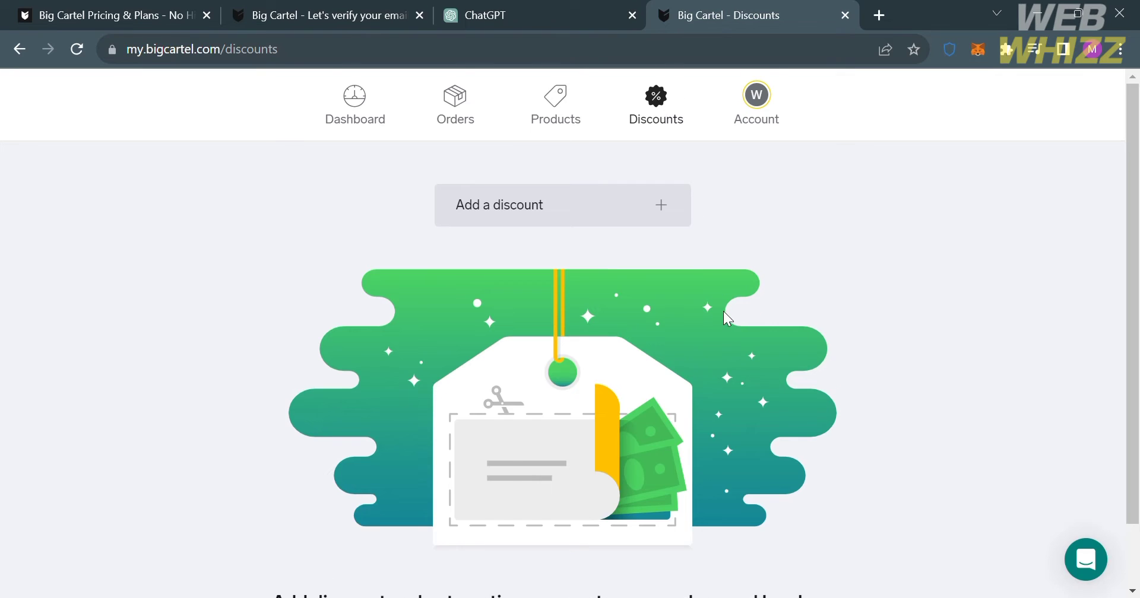
scroll(723, 311, down, 1)
scroll(722, 309, up, 1)
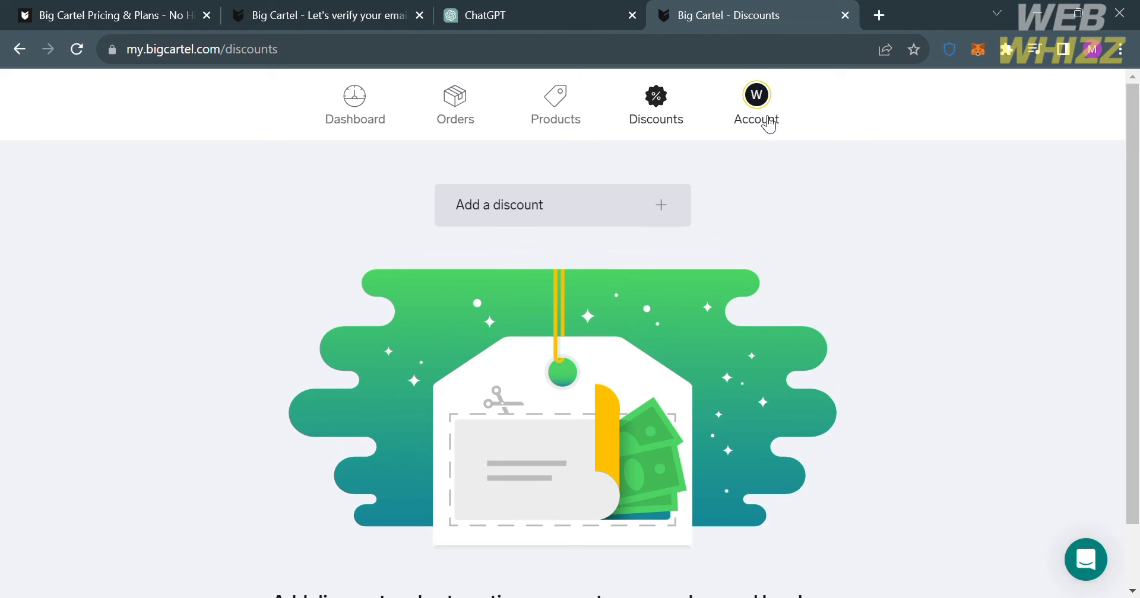
Open the account page and review its shop, payment, tax, shipping, preference and security settings
click(763, 97)
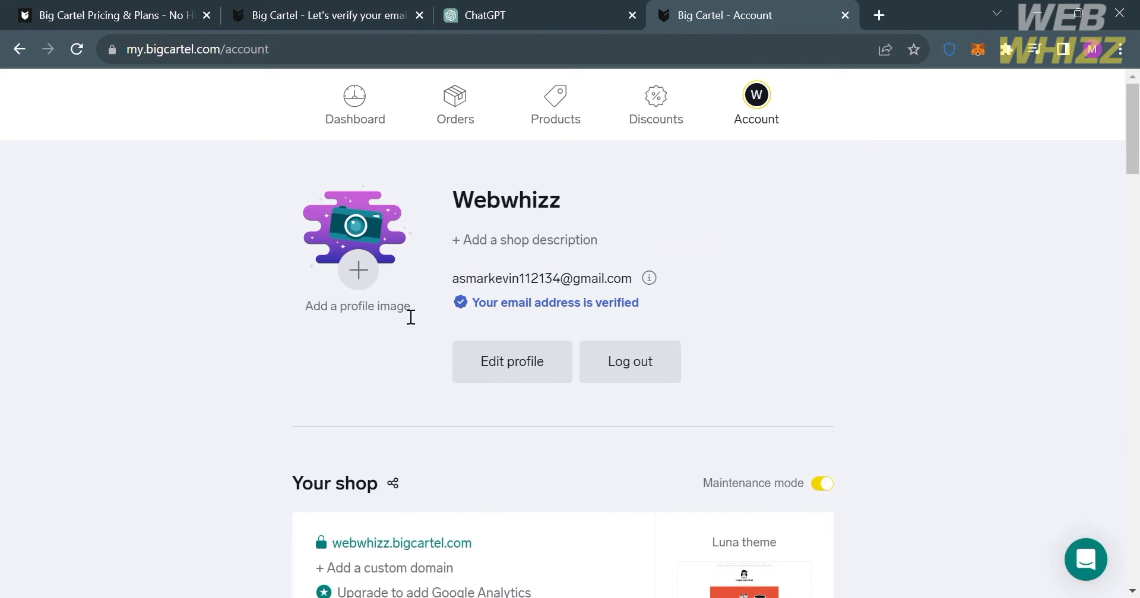
scroll(752, 365, down, 7)
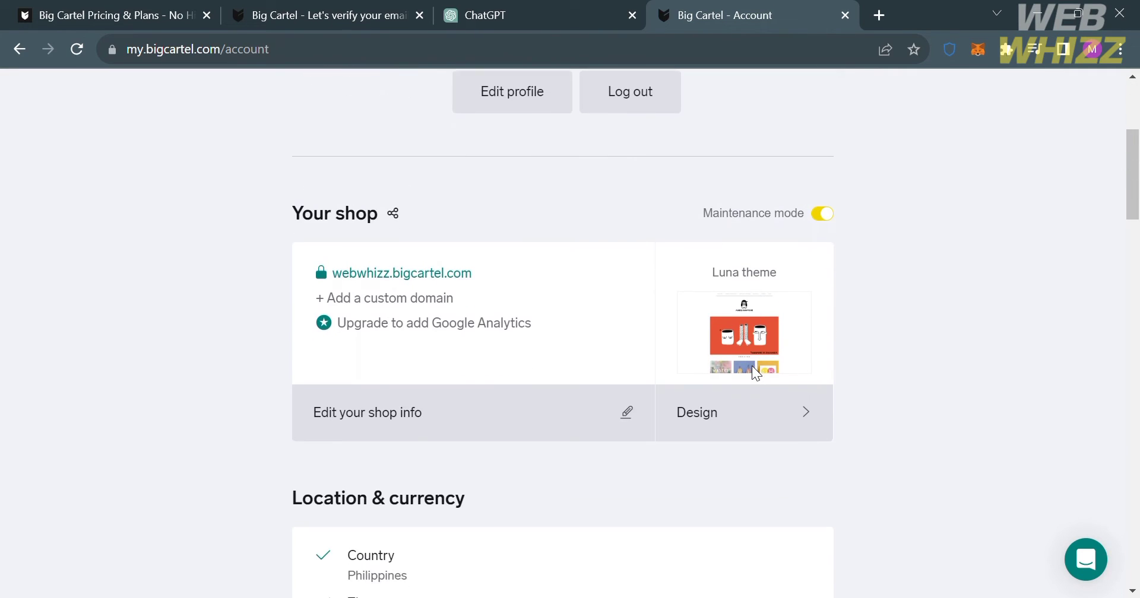
scroll(751, 366, down, 10)
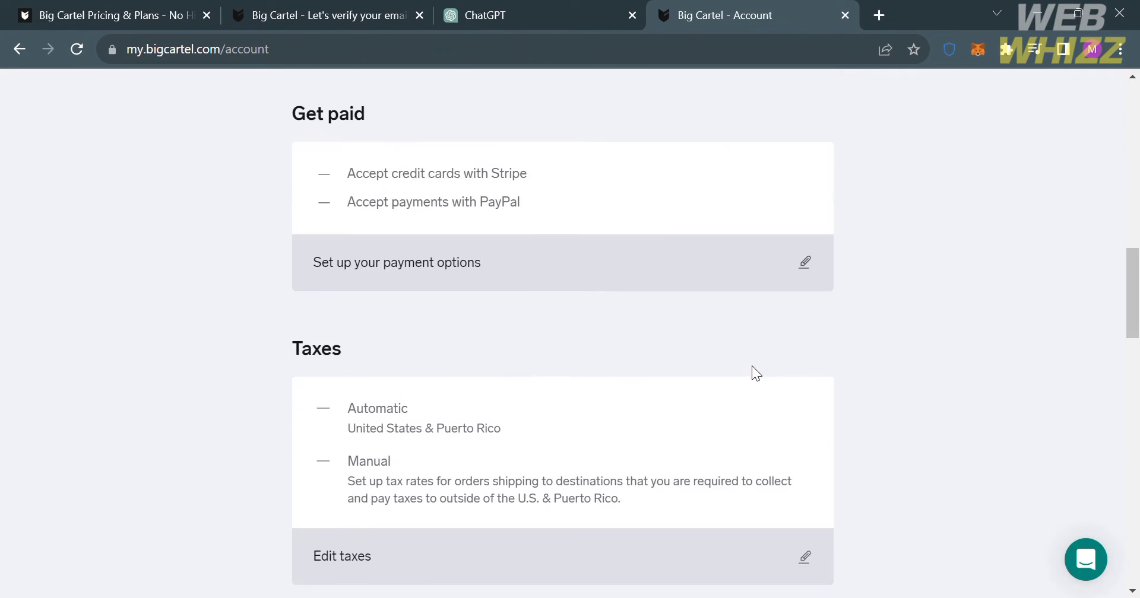
scroll(753, 368, down, 11)
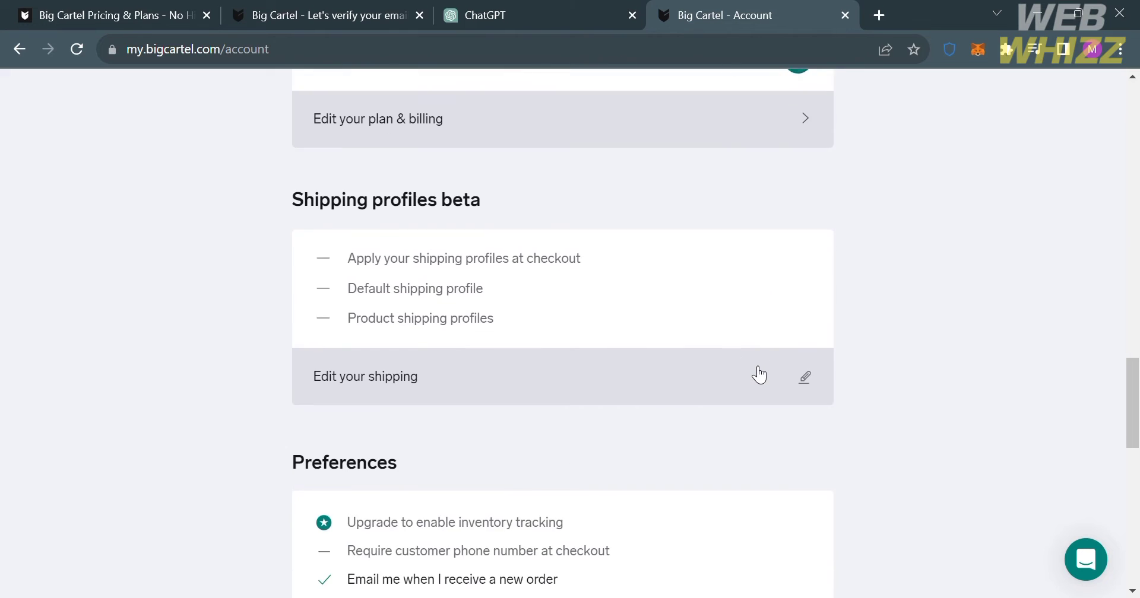
scroll(759, 375, down, 7)
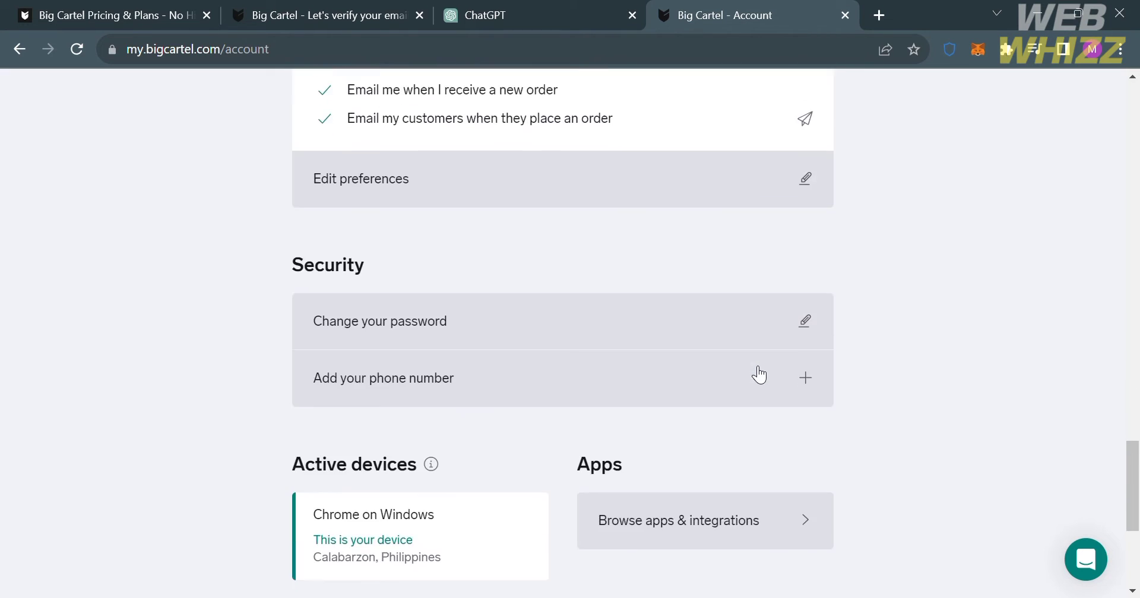
scroll(755, 374, up, 20)
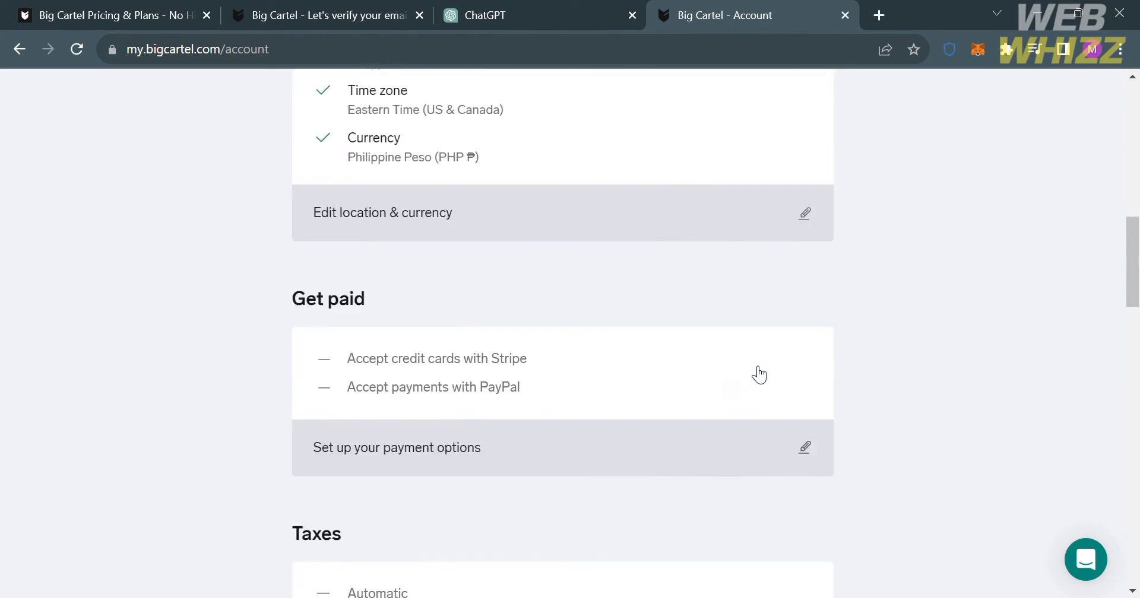
Start a new product in the shop, look over its form fields and upload the Nike shoe photo as its image
click(451, 121)
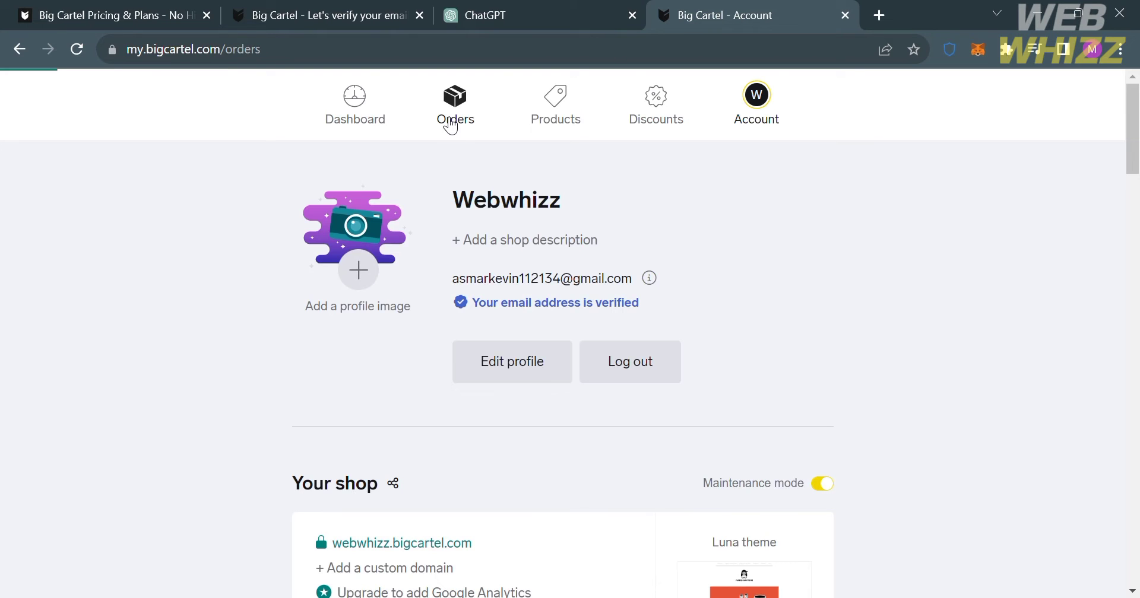
click(563, 126)
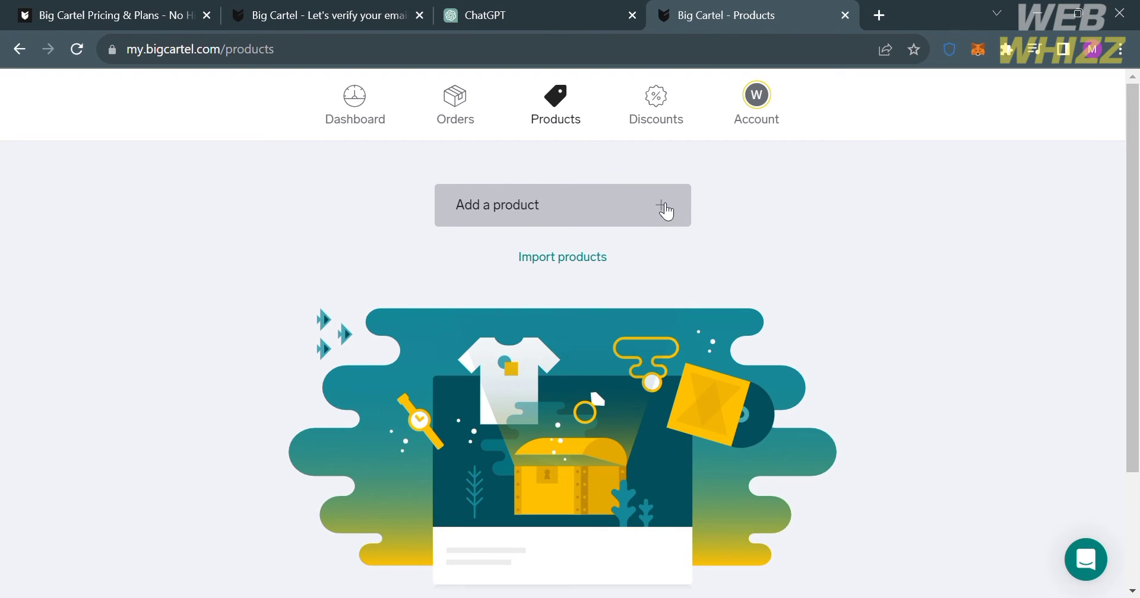
click(666, 206)
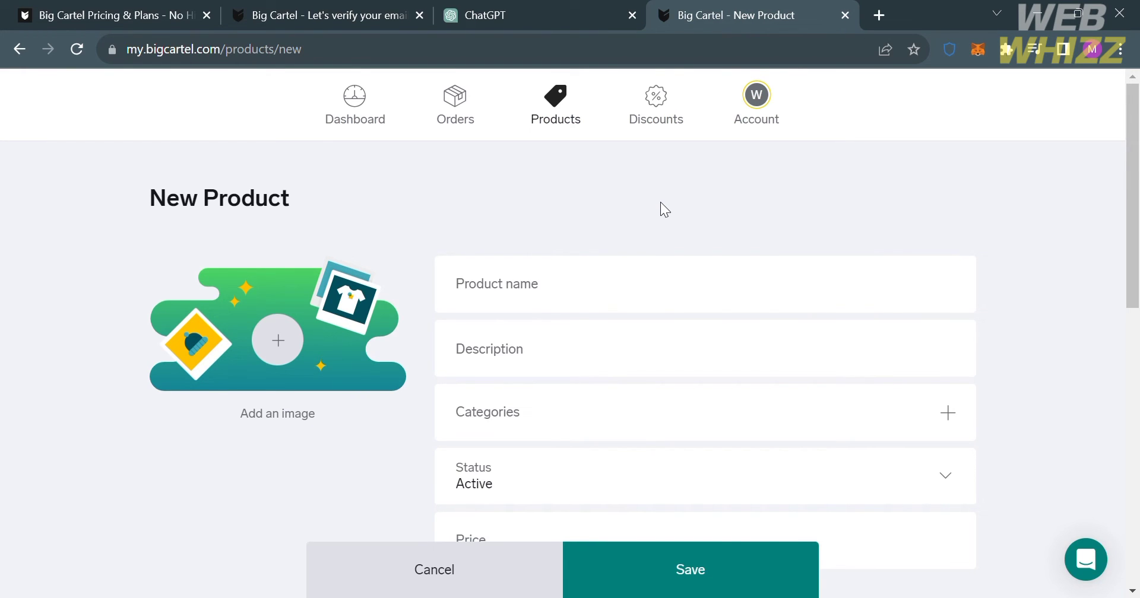
scroll(656, 293, down, 1)
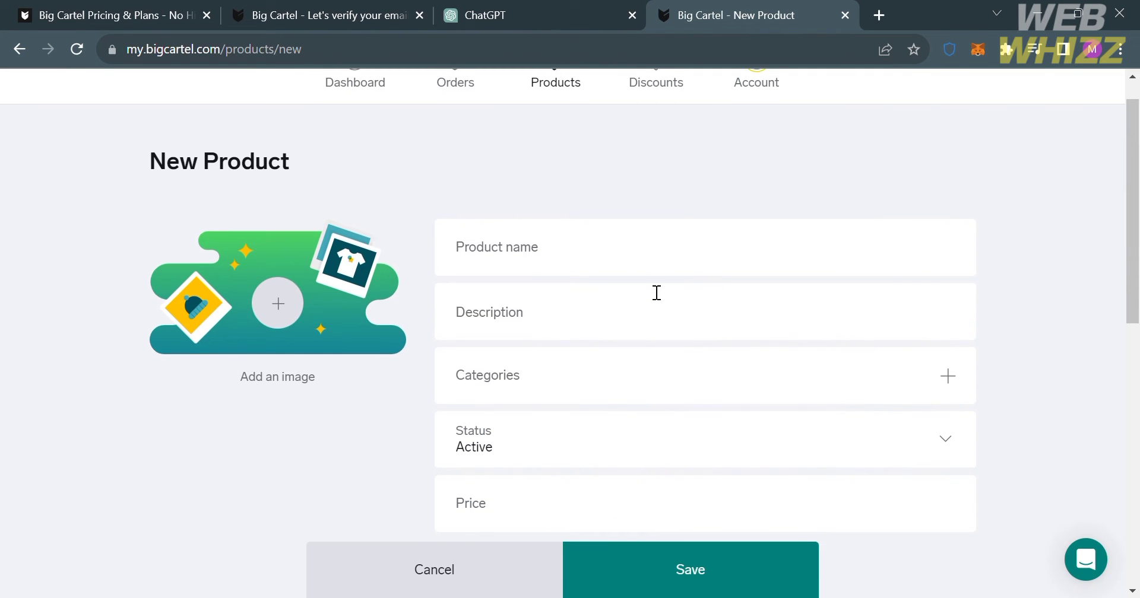
scroll(598, 278, down, 5)
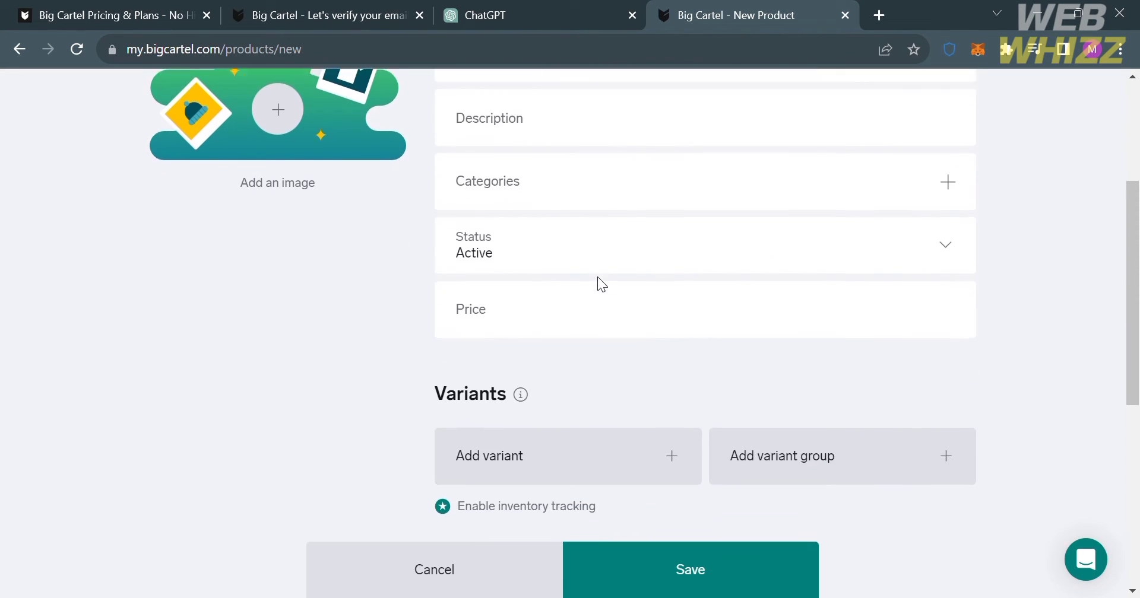
scroll(597, 276, up, 6)
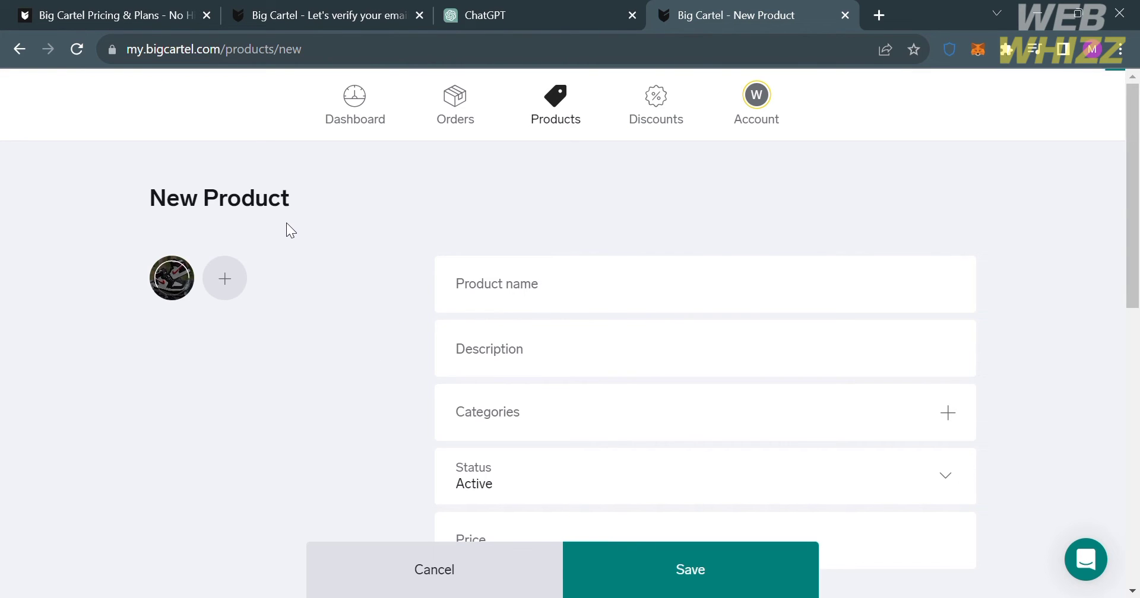
Name the new product "Limited Edition Nike Shoes"
click(631, 309)
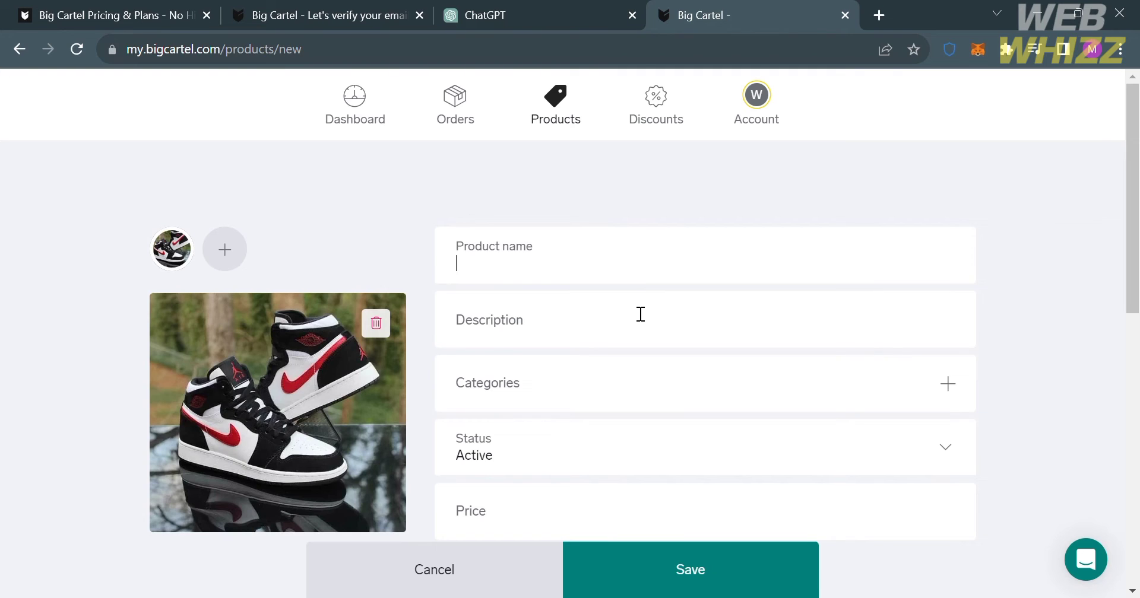
text(:iLi)
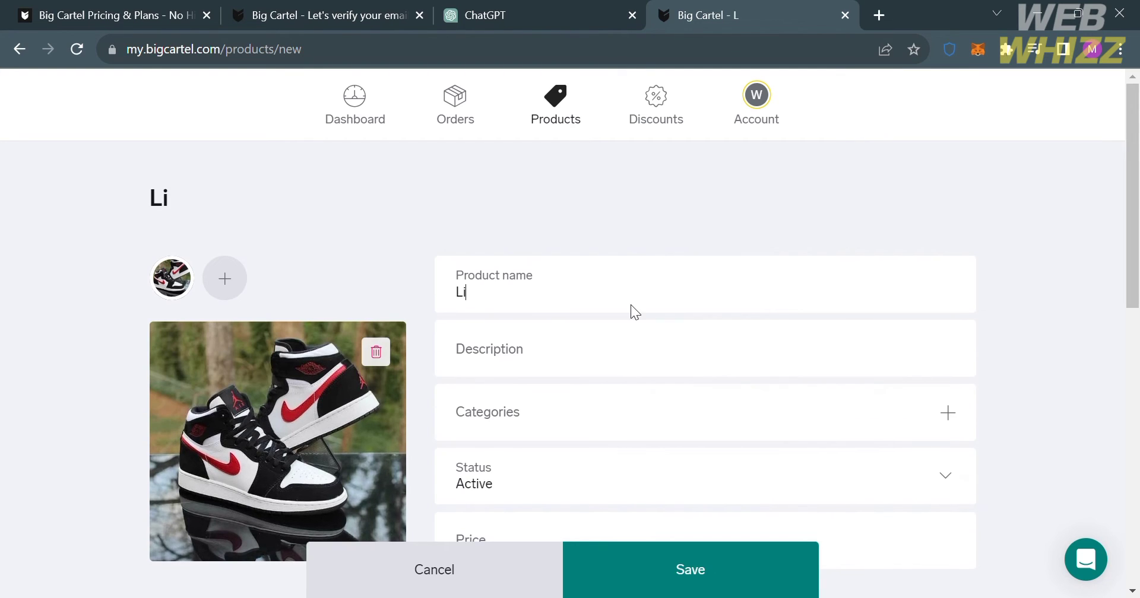
text(mited EWdi)
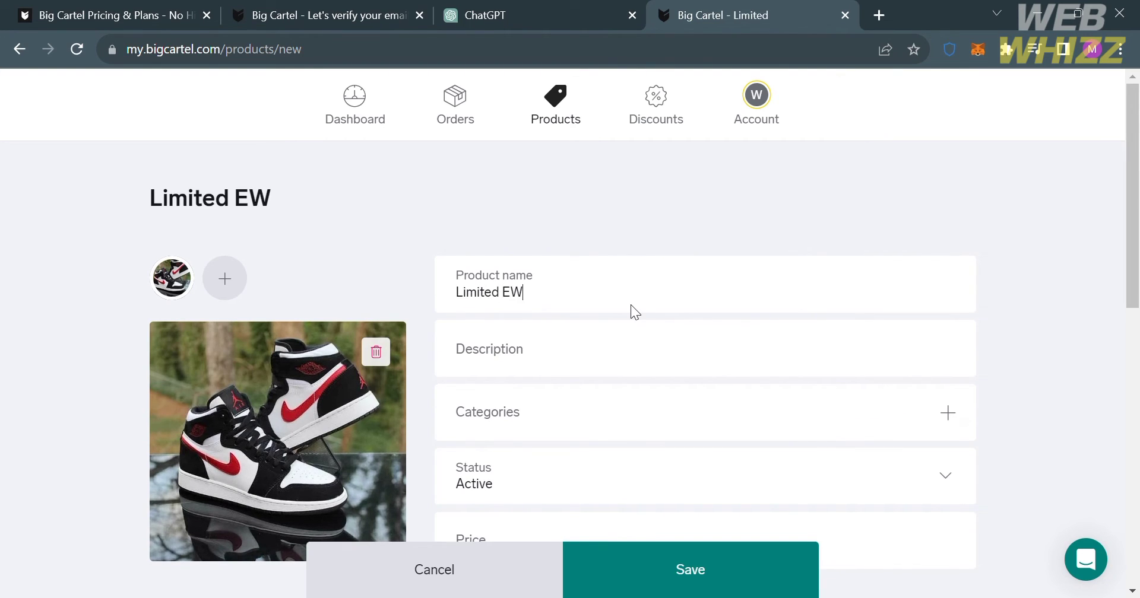
key(BackSpace)
key(BackSpace)
key(BackSpace)
text(dition Nike Shoes)
Copy the generated Limited Edition Nike Shoes paragraph from ChatGPT and paste it as the product's description in Big Cartel
scroll(630, 305, down, 2)
click(606, 236)
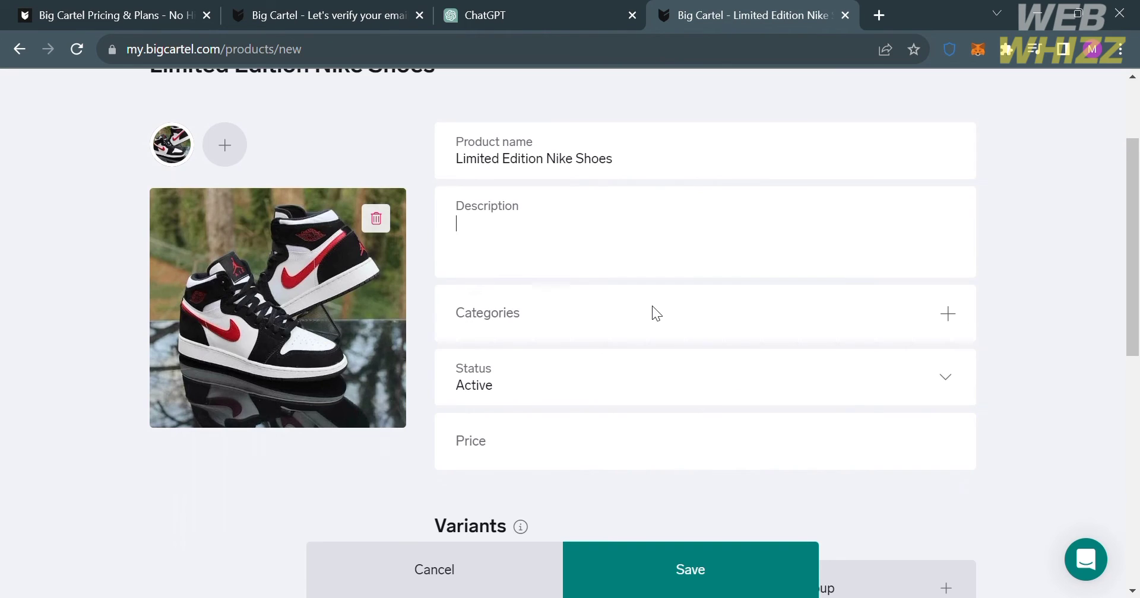
click(566, 7)
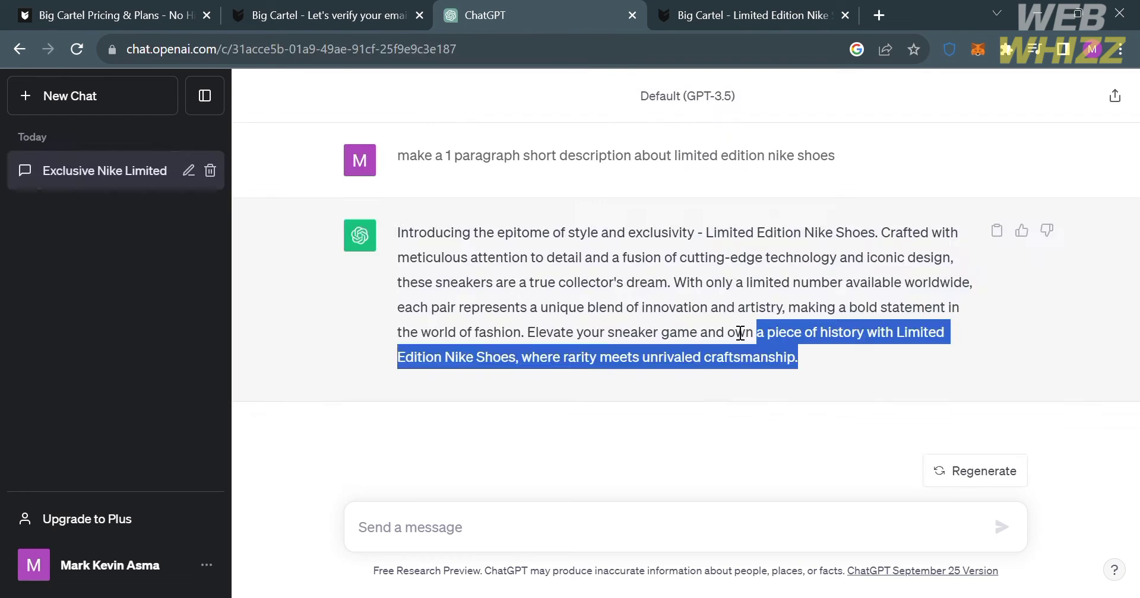
drag(527, 333, 412, 232)
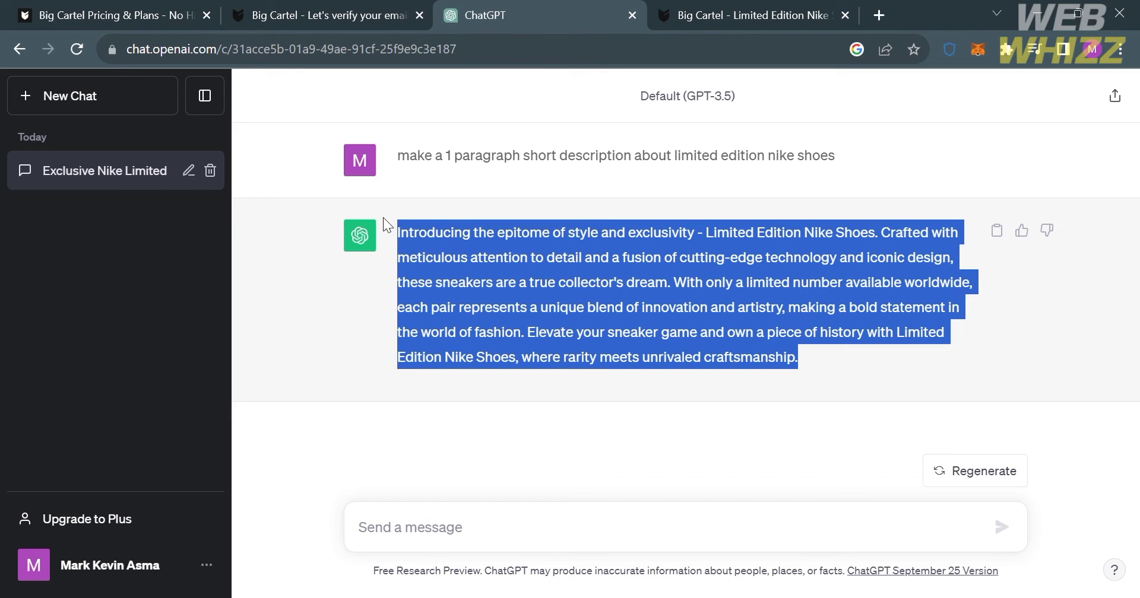
click(752, 8)
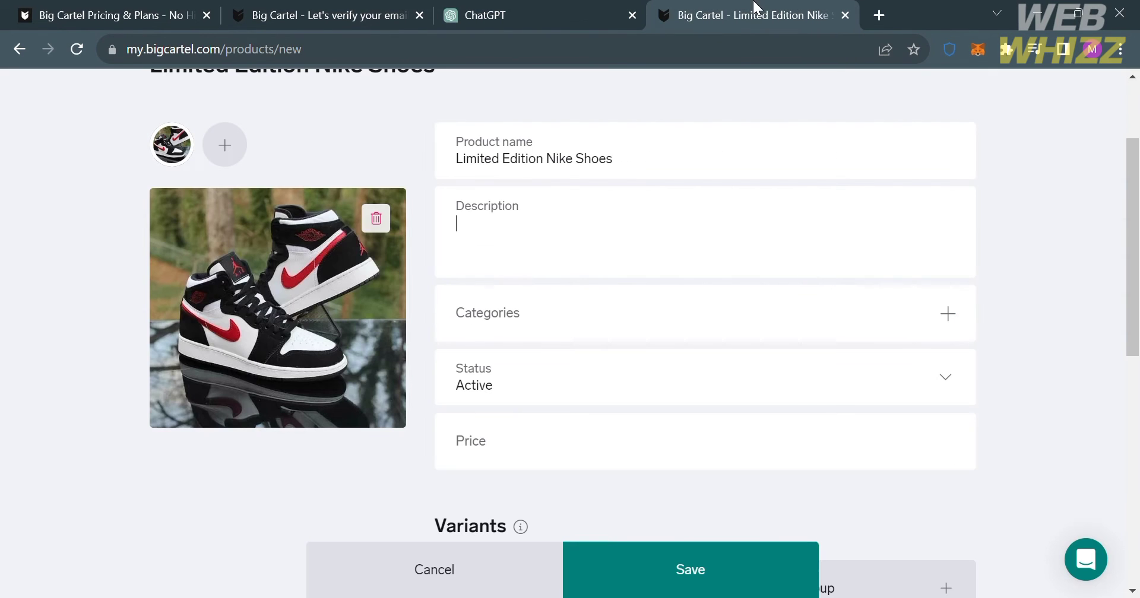
click(601, 267)
text(Introducing the epitome of style and exclusivity - Limited Edition Nike Shoes. Crafted with meticulous attention to detail and a fusion of cutting-edge technology and iconic design, these sneakers are a true collector's dream. With only a limited number available worldwide, each pair represents a unique blend of innovation and artistry, making a bold statement in the world of fashion. Elevate your sneaker game and own a piece of history with Limited Edition Nike Shoes, where rarity meets unrivaled craftsmanship.)
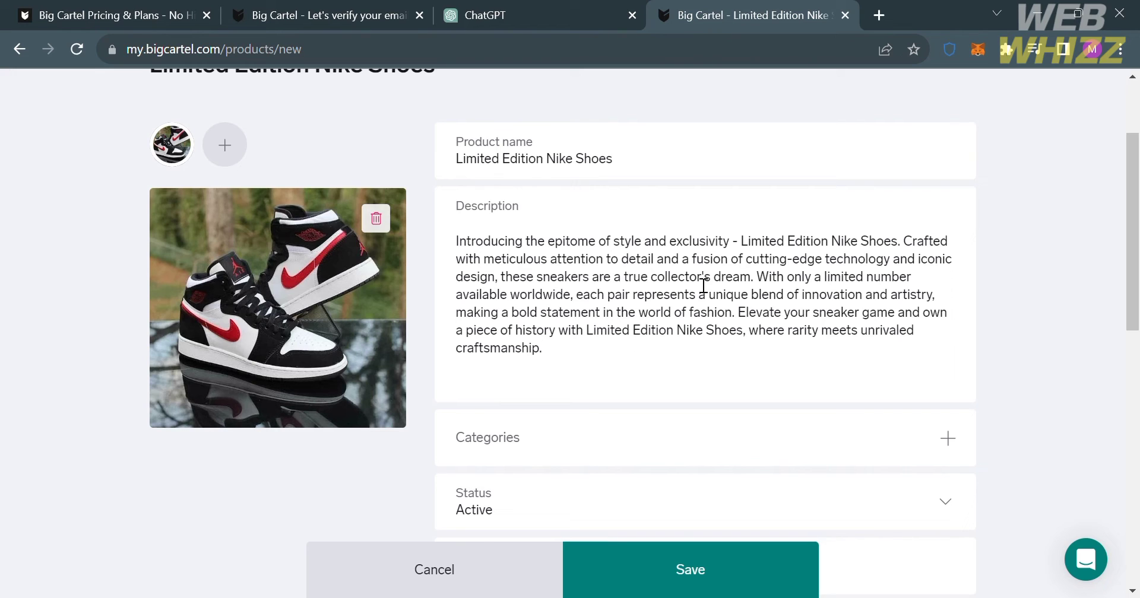
Create a product category named "Shoes" and assign it to the Limited Edition Nike Shoes product
scroll(704, 285, down, 2)
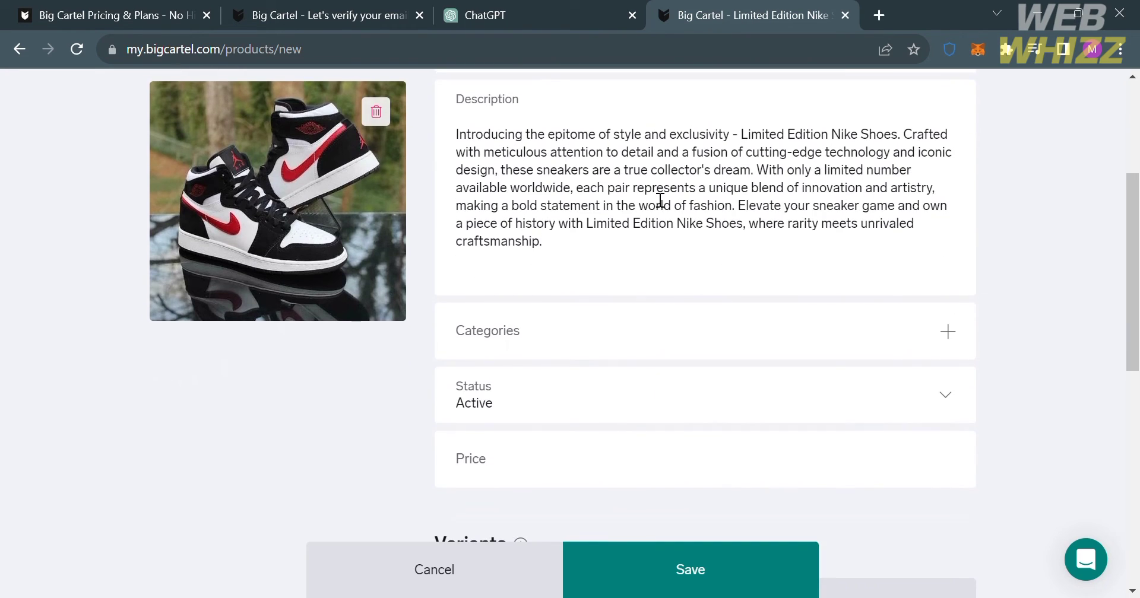
scroll(737, 286, down, 2)
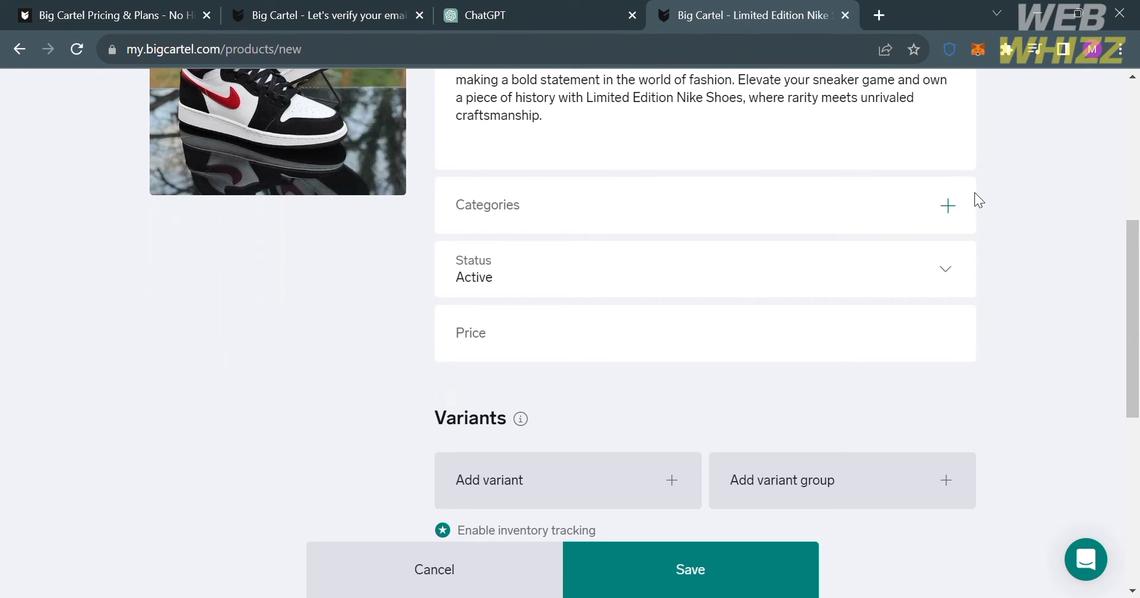
click(948, 207)
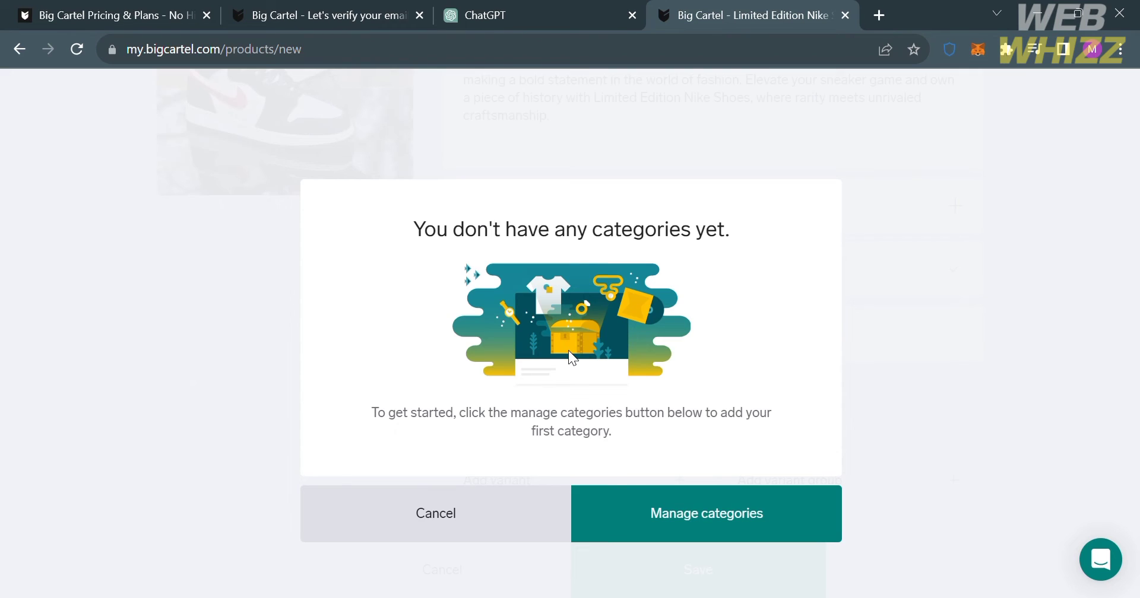
click(730, 517)
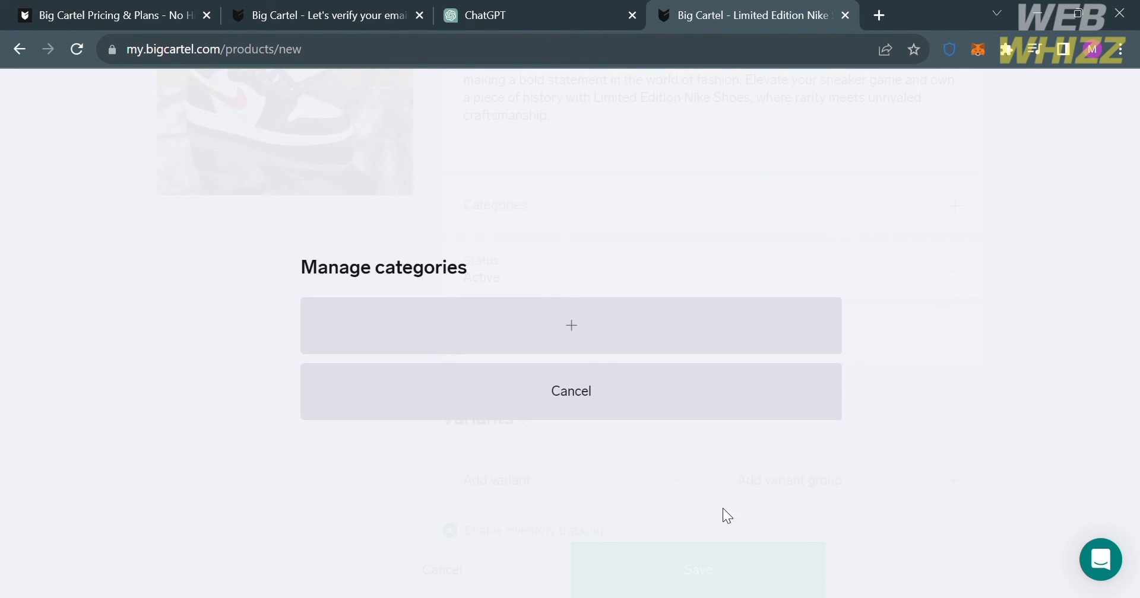
click(651, 356)
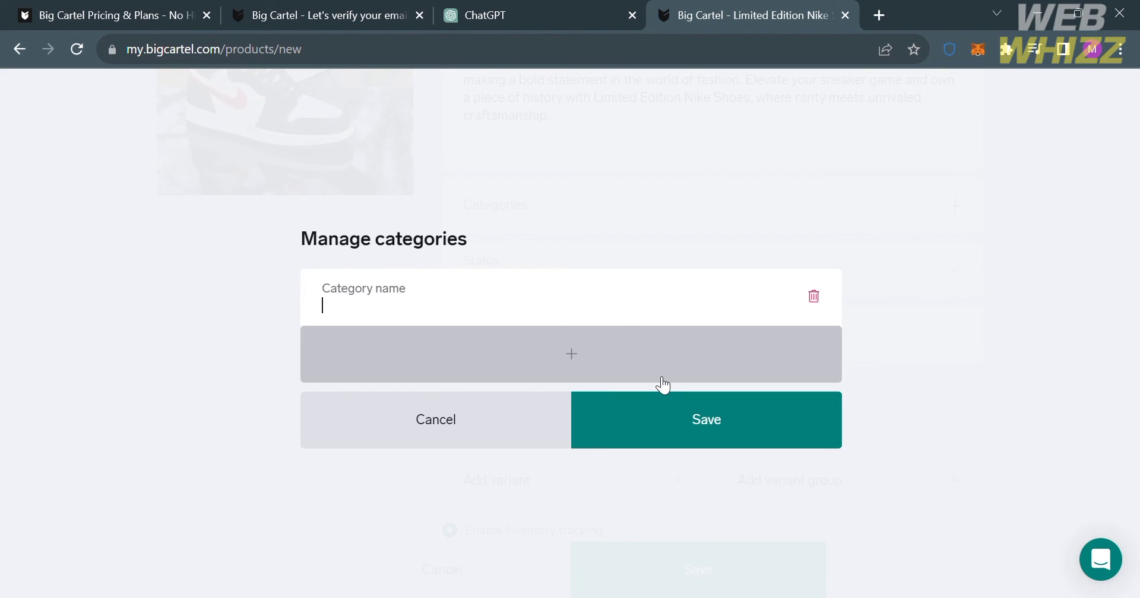
text(Shoes)
click(682, 425)
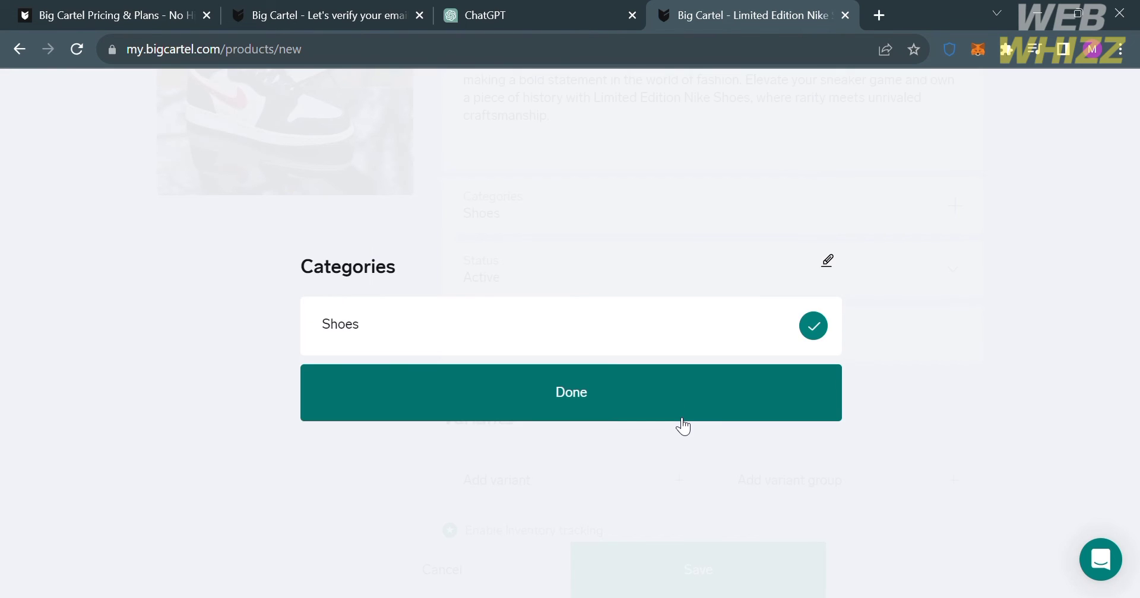
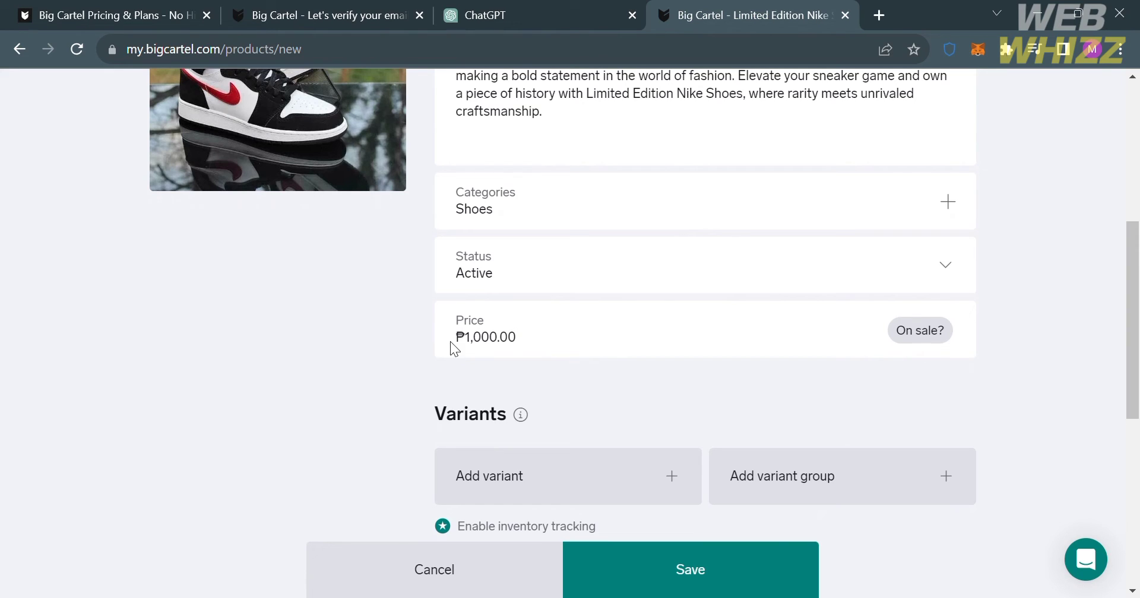
click(520, 414)
scroll(526, 429, down, 2)
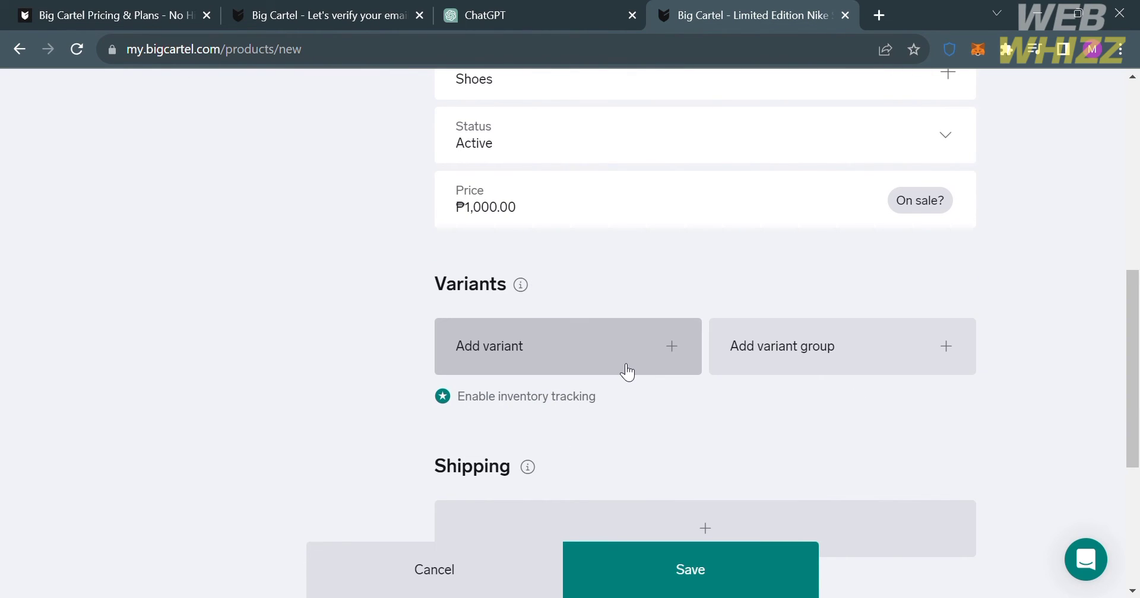
click(671, 351)
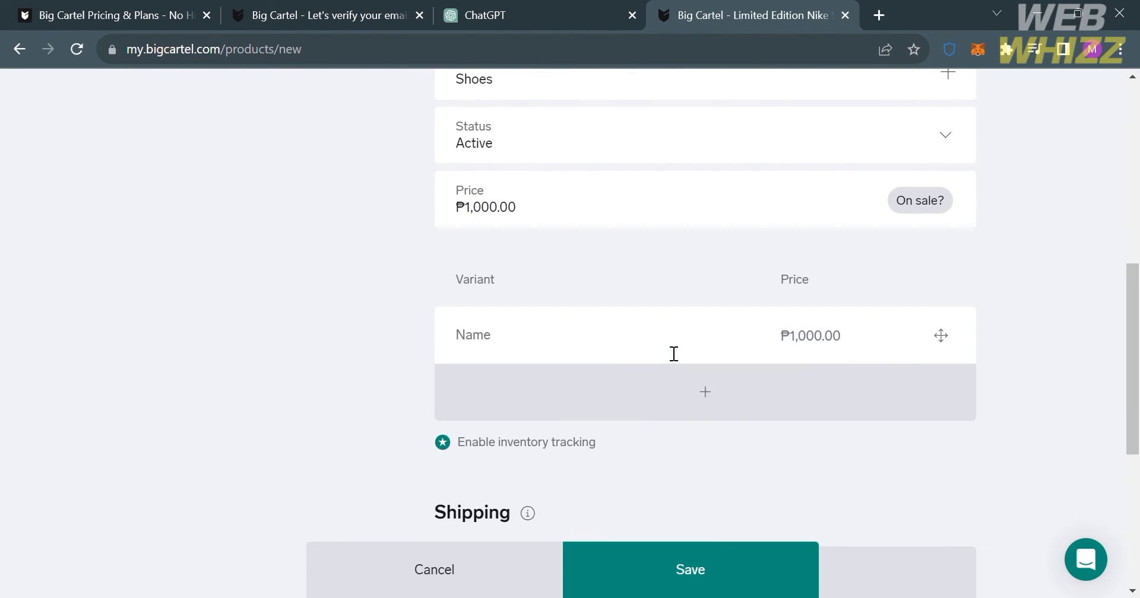
click(729, 396)
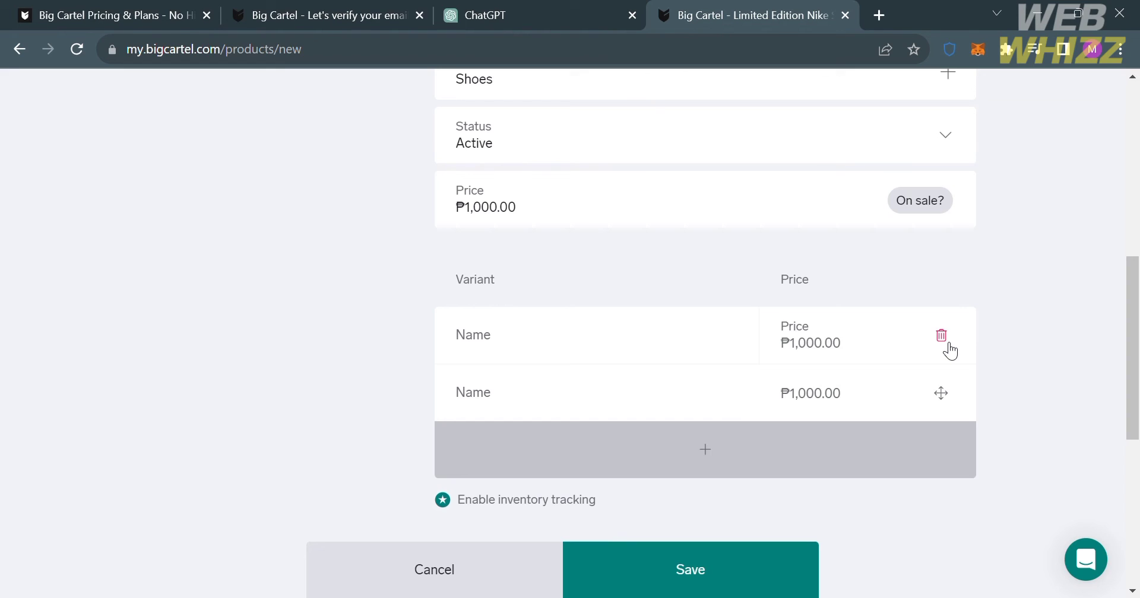
click(948, 346)
click(948, 344)
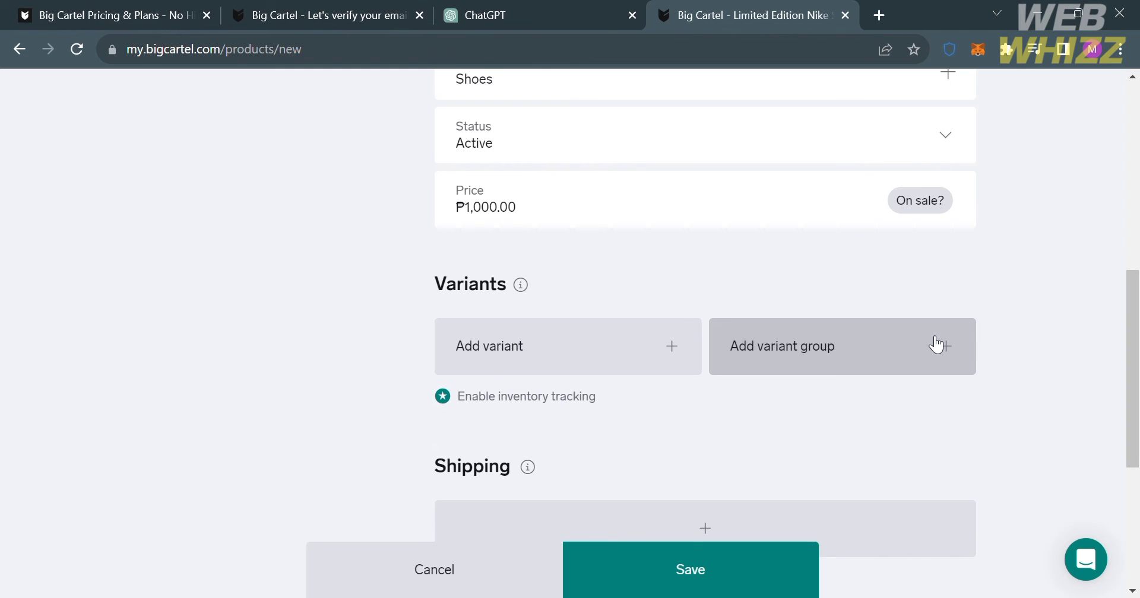
Start a variant group for the product and name it "Nike Shoes 2"
click(936, 344)
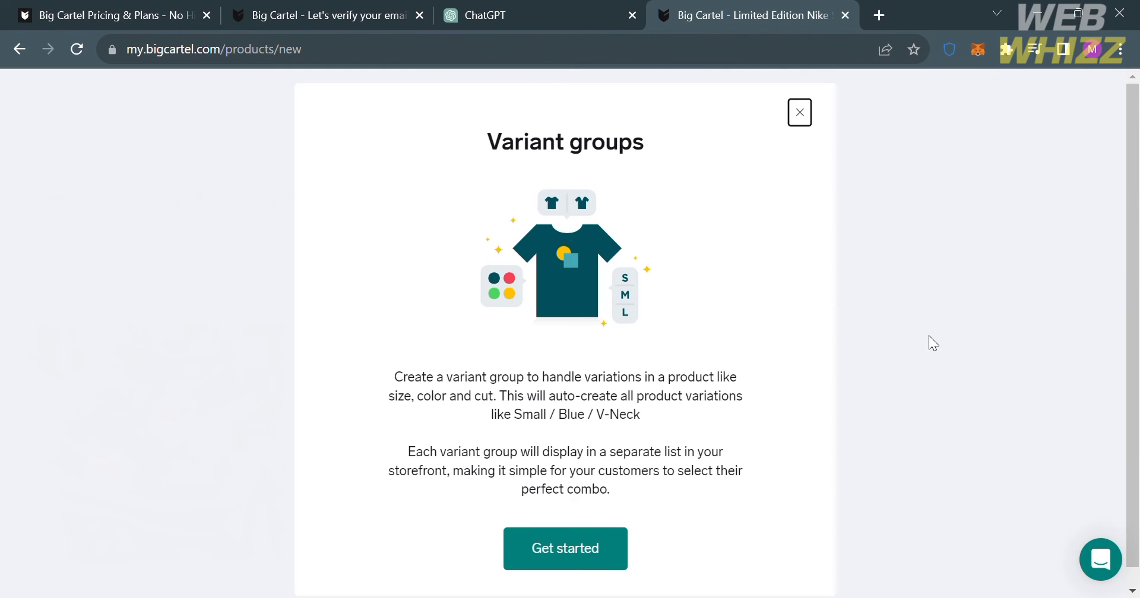
click(610, 561)
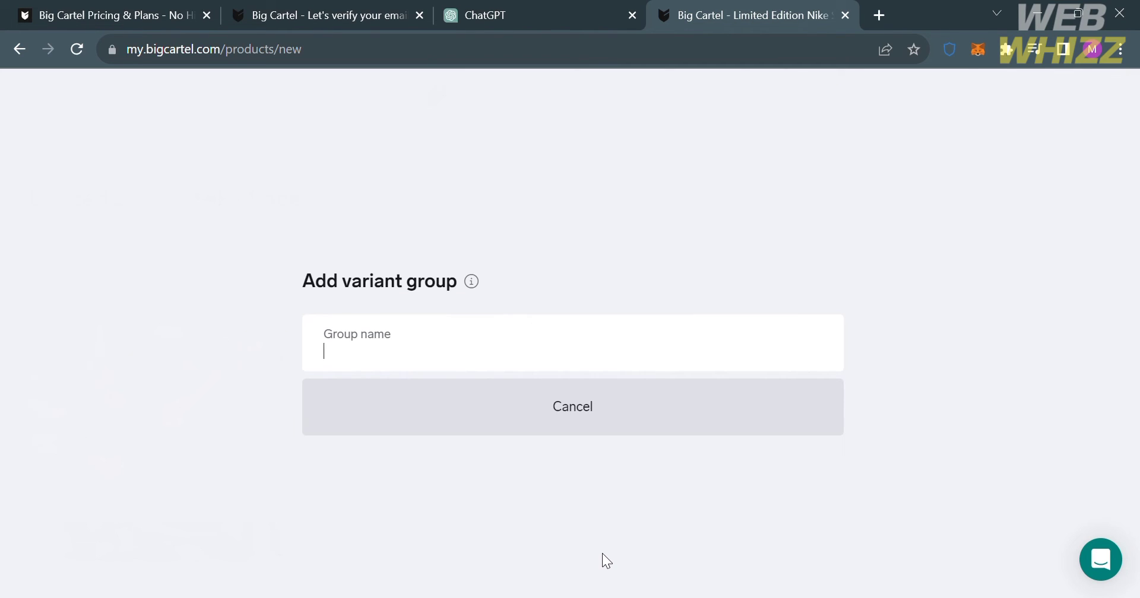
click(428, 356)
text(Ni)
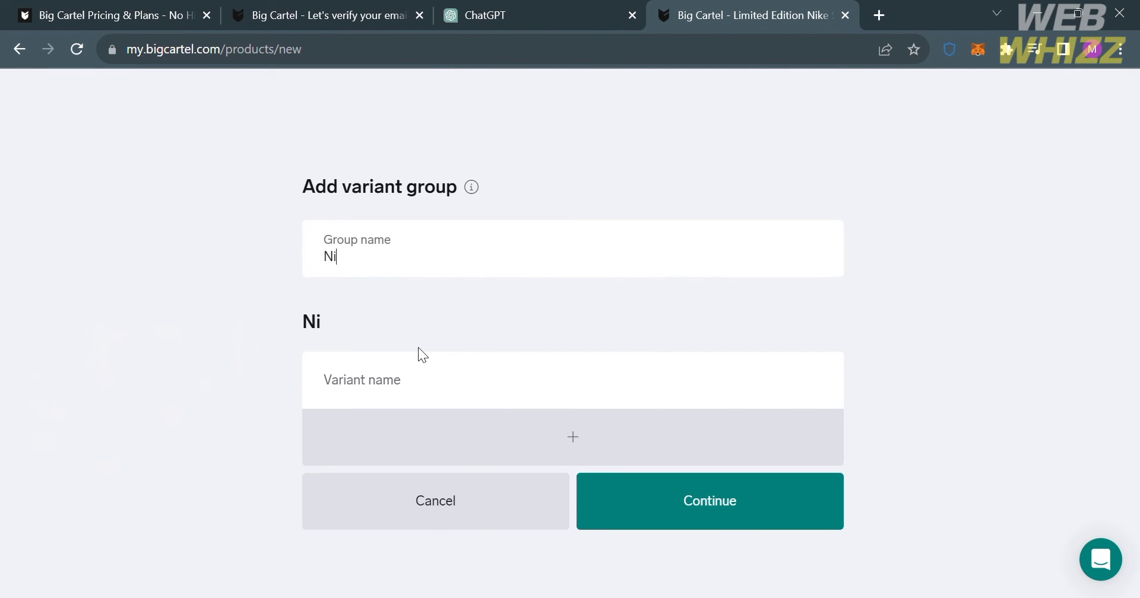
text(ke Shoes)
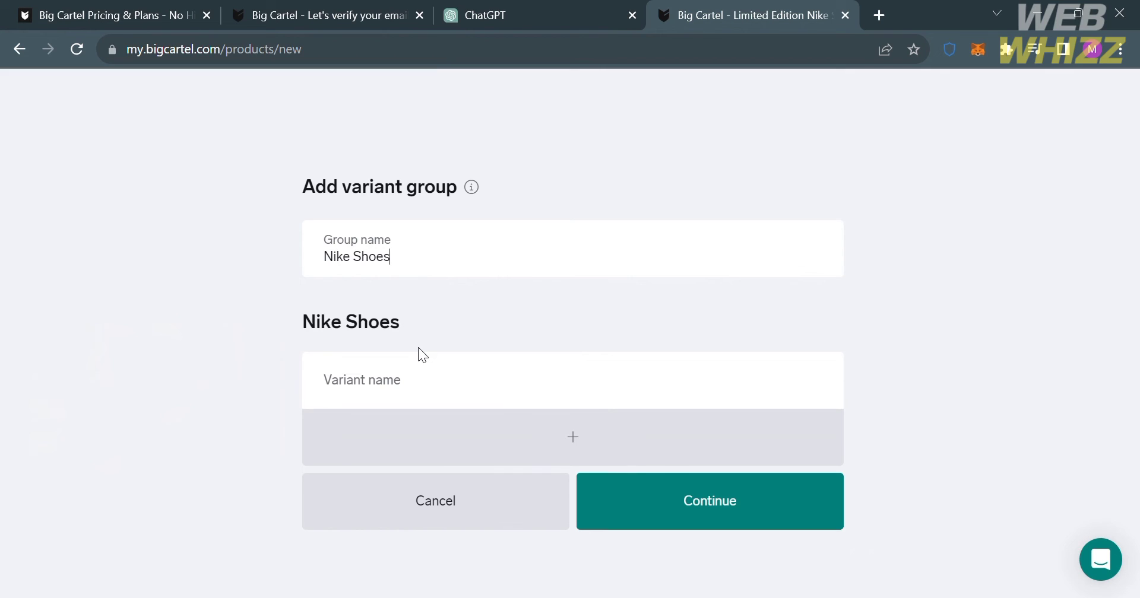
text( 2)
Add a variant named "Blue" to the Nike Shoes 2 group and apply the group to the product
click(704, 521)
text(varian)
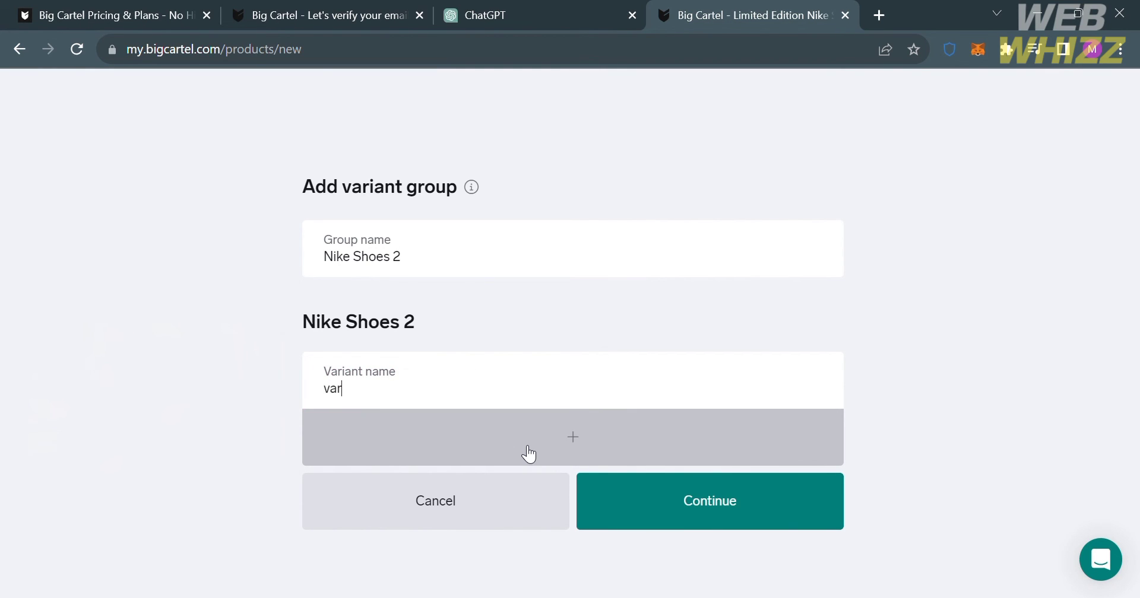
key(BackSpace)
key(BackSpace)
key(BackSpace)
key(BackSpace)
key(BackSpace)
key(BackSpace)
text(Blue)
click(596, 488)
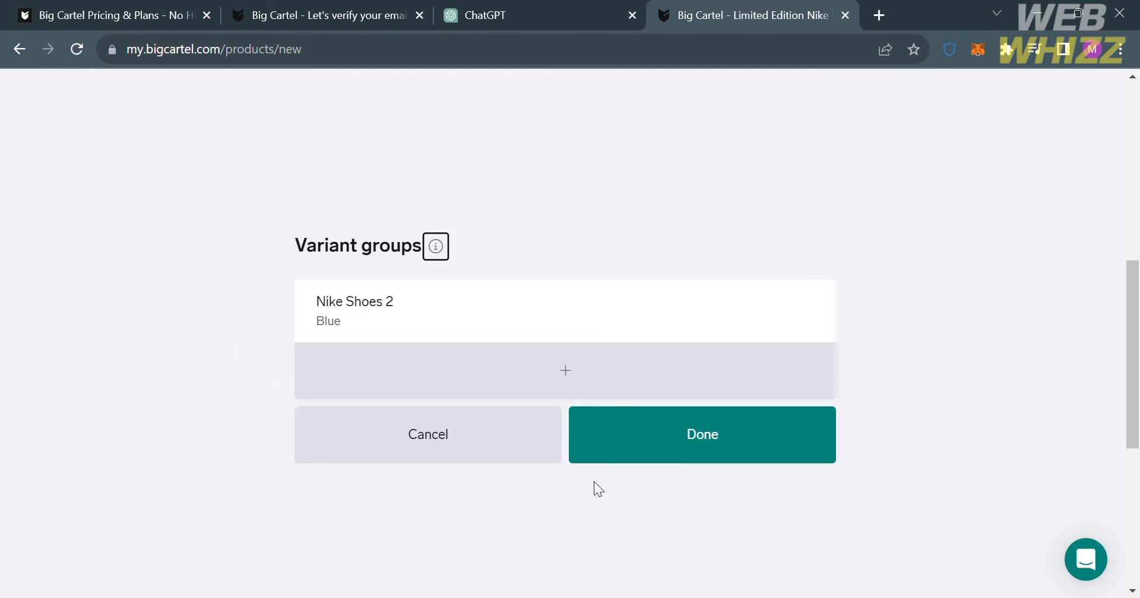
click(665, 446)
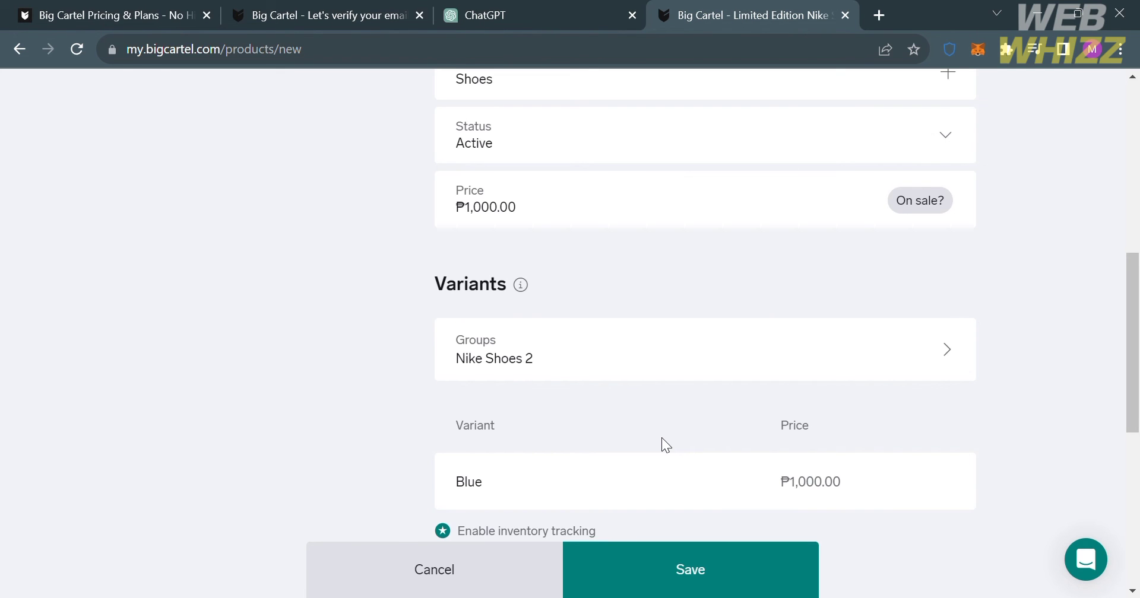
Review the product's variants, shipping and product URL sections
scroll(888, 372, down, 3)
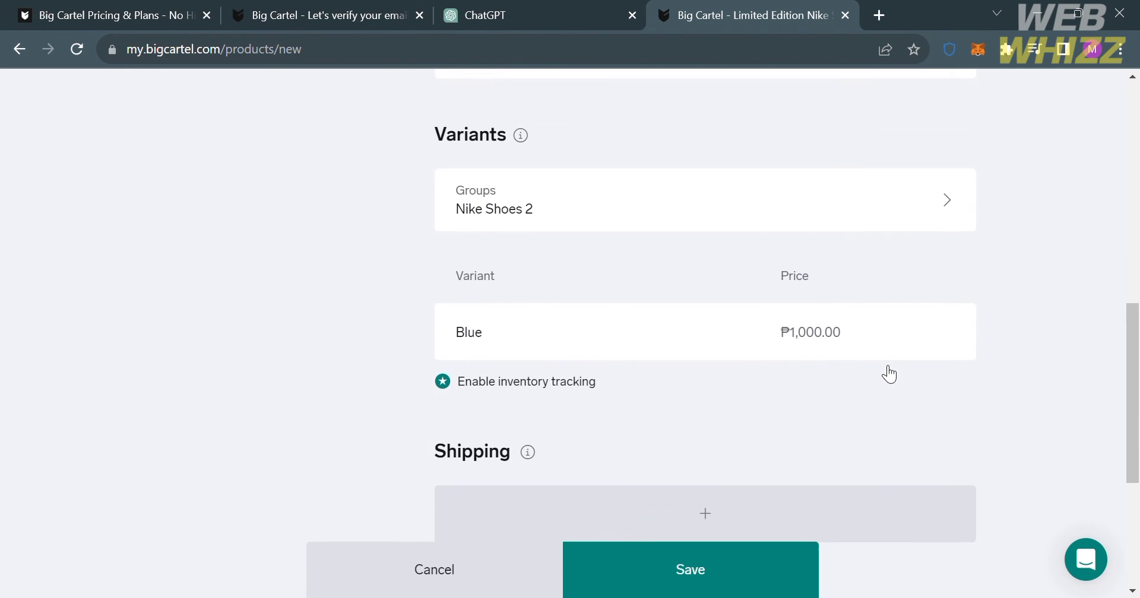
scroll(771, 312, down, 5)
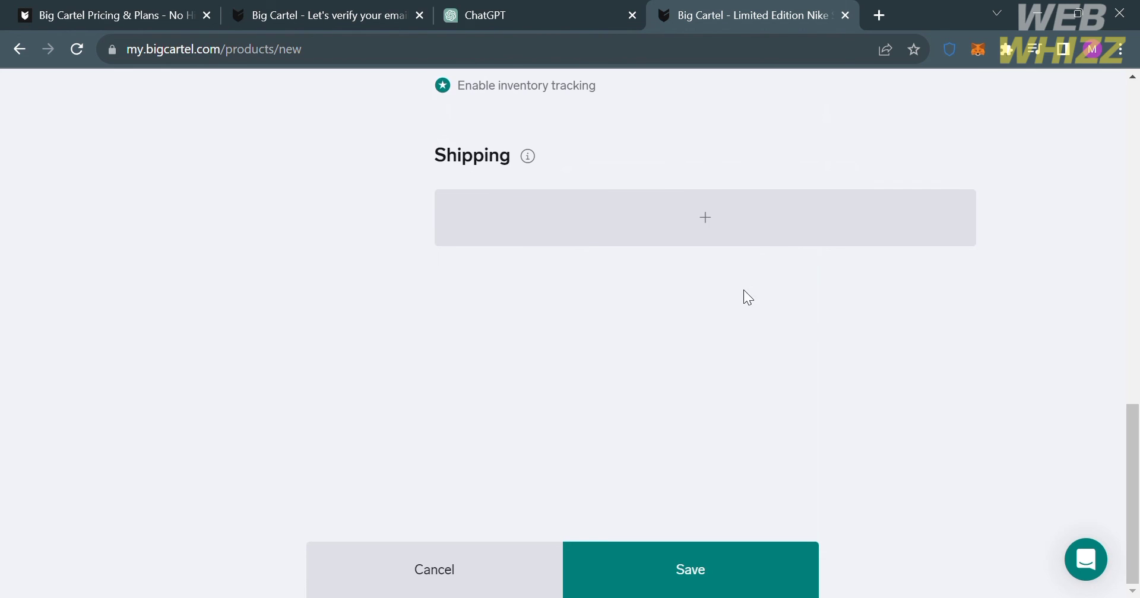
scroll(873, 172, up, 4)
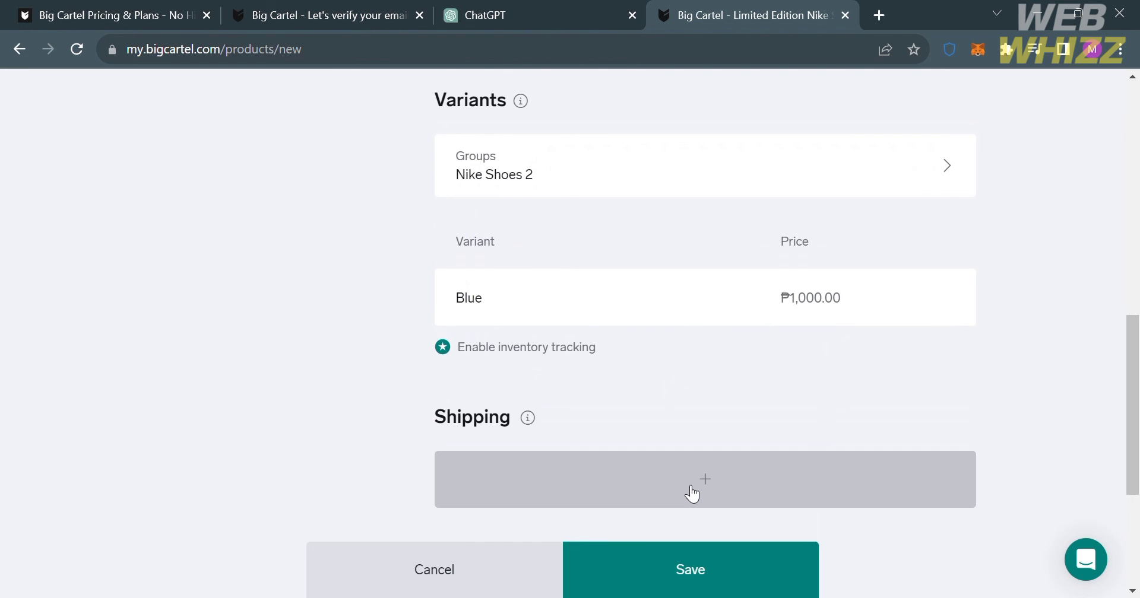
scroll(820, 406, down, 10)
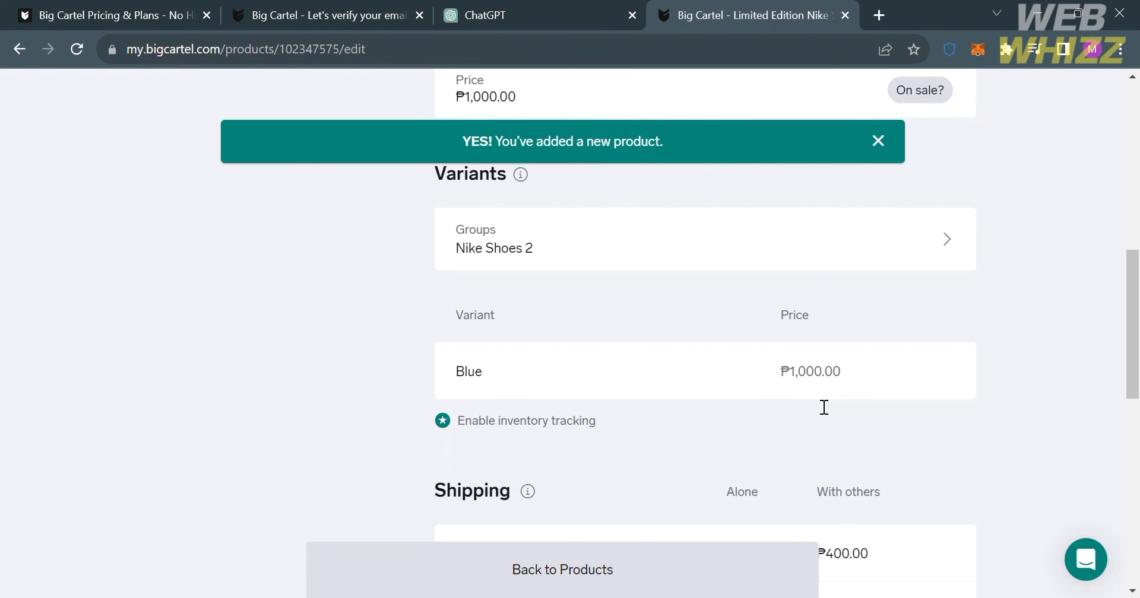
scroll(824, 407, down, 11)
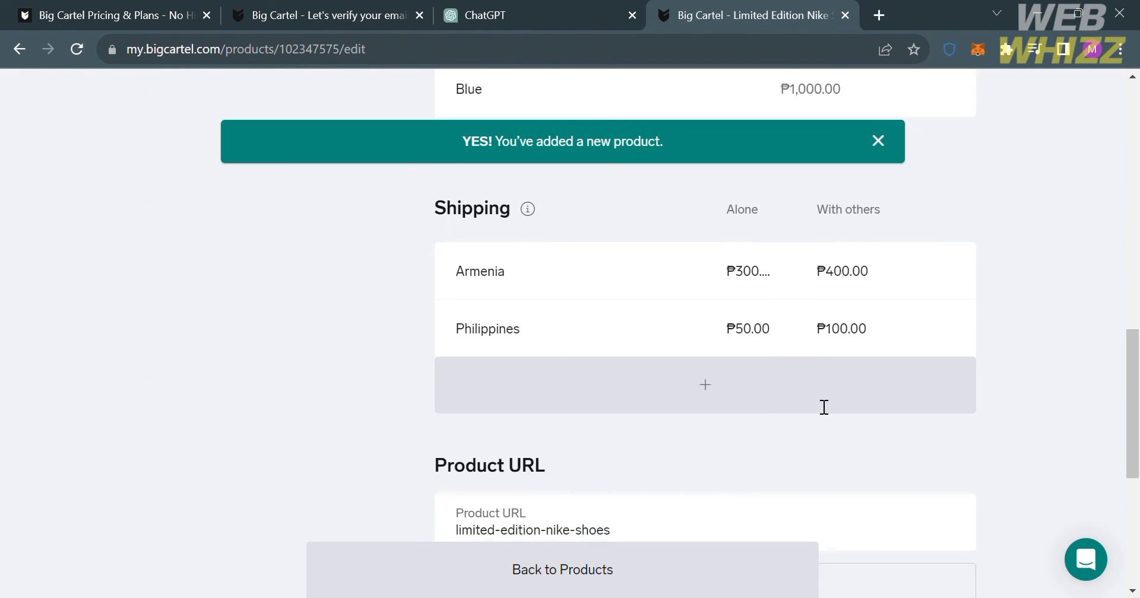
scroll(814, 399, up, 3)
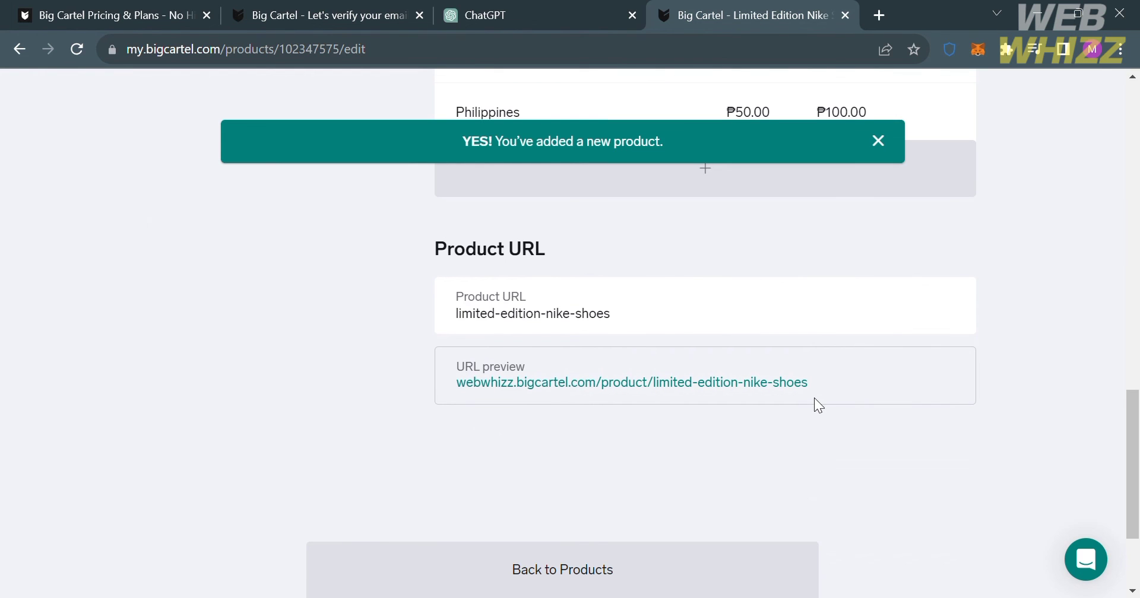
Open the product's storefront page from its URL preview, look through the whole page and return to the product editor
click(632, 382)
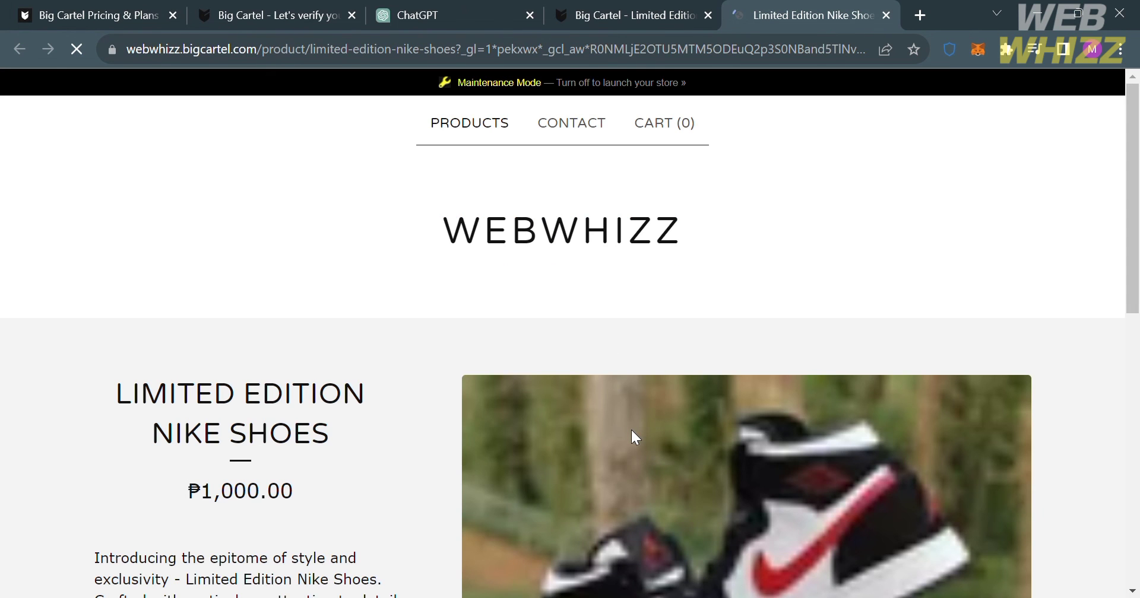
scroll(634, 438, down, 2)
scroll(630, 428, down, 2)
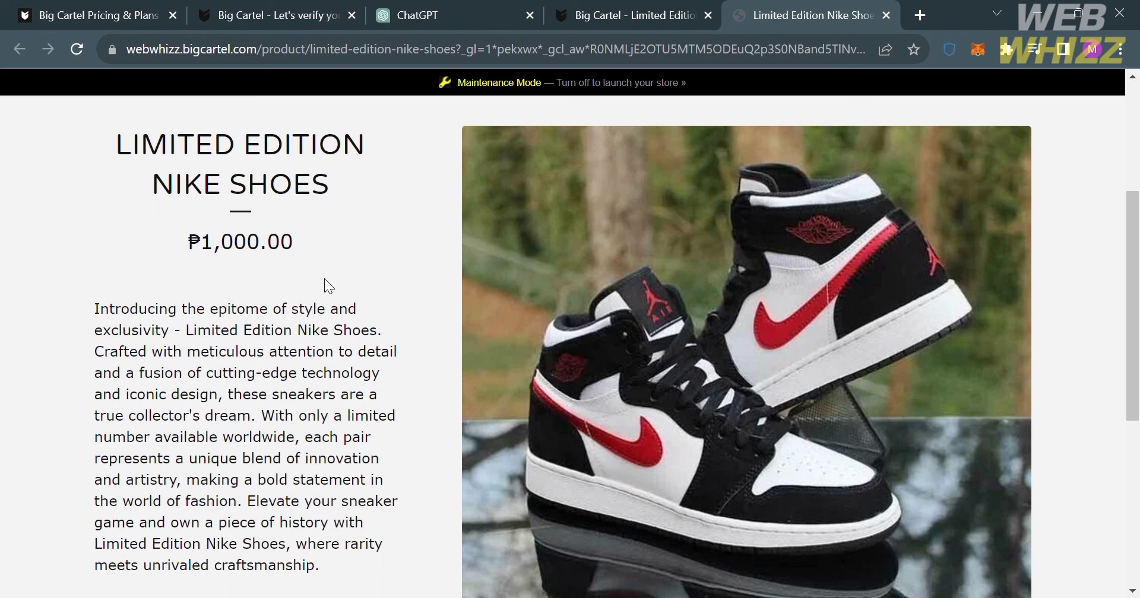
scroll(325, 285, down, 6)
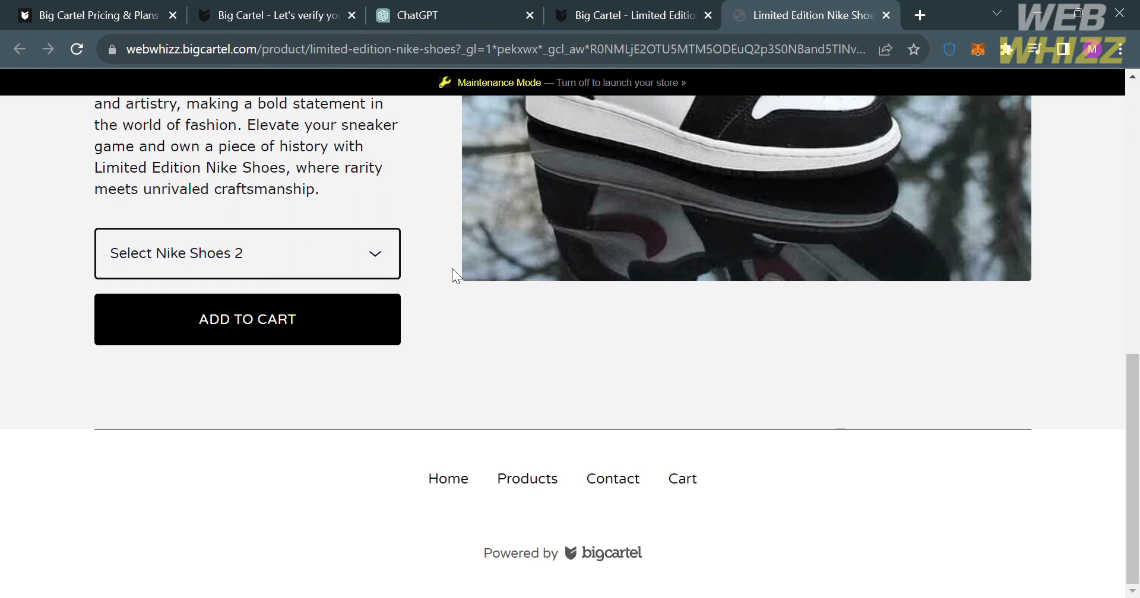
scroll(451, 268, up, 6)
scroll(451, 268, up, 4)
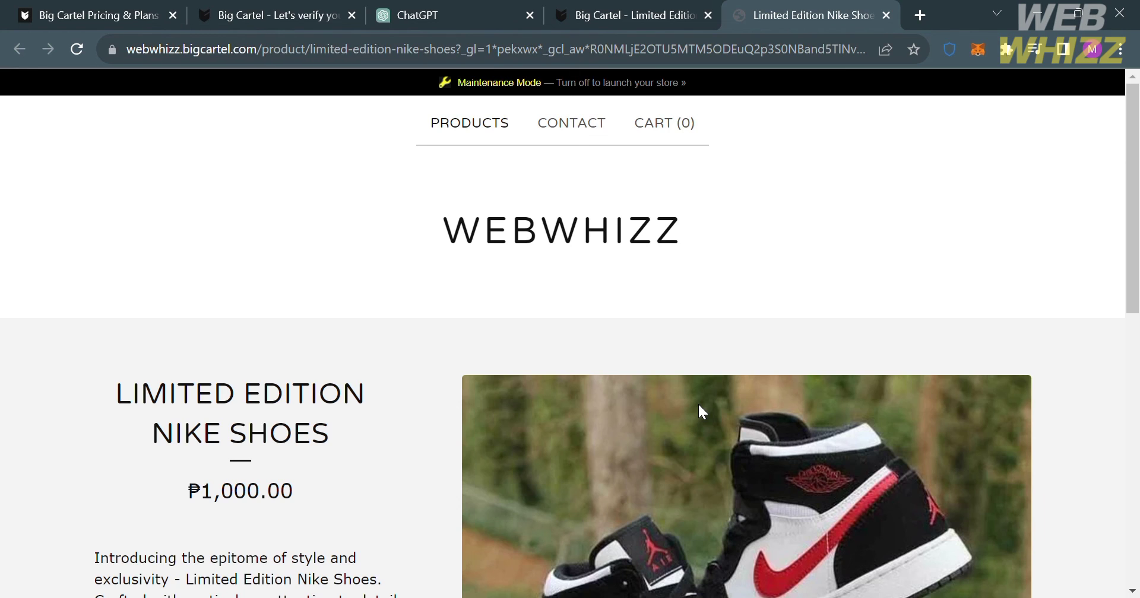
key(ctrl+shift+Tab)
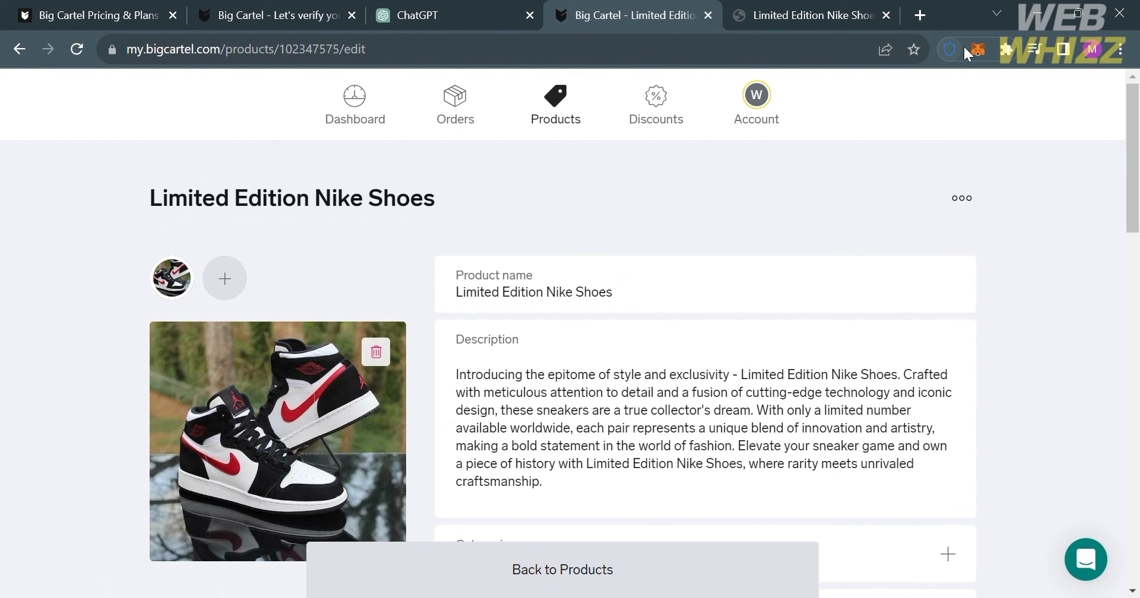